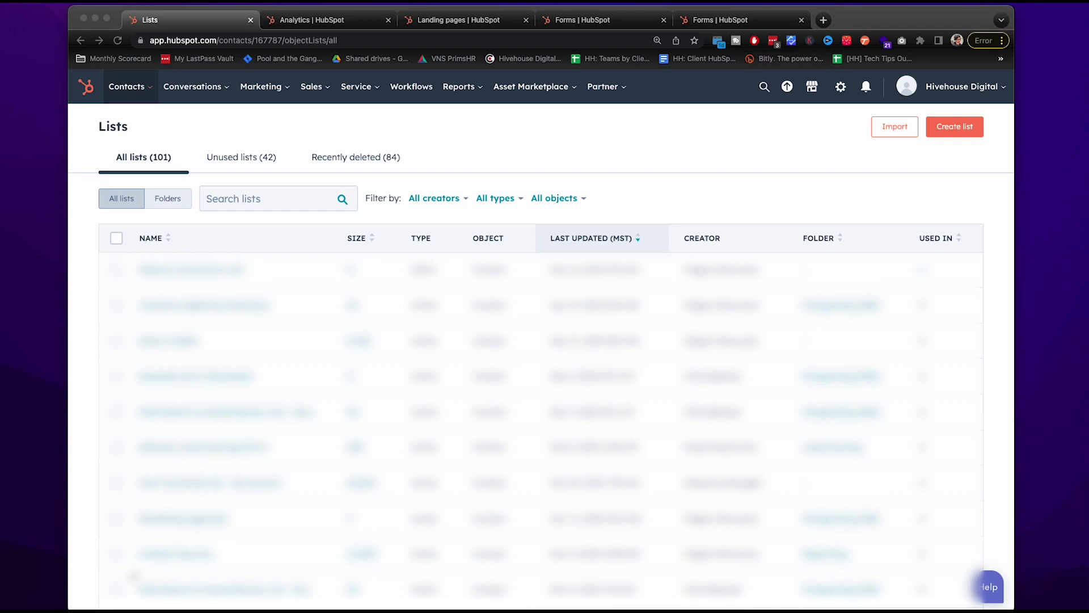
Step: From Contacts > Lists, start a contact-based active list named '[Tech Tip Lead Nurturing Workflow]'
left_click(151, 108)
mouse_move(149, 100)
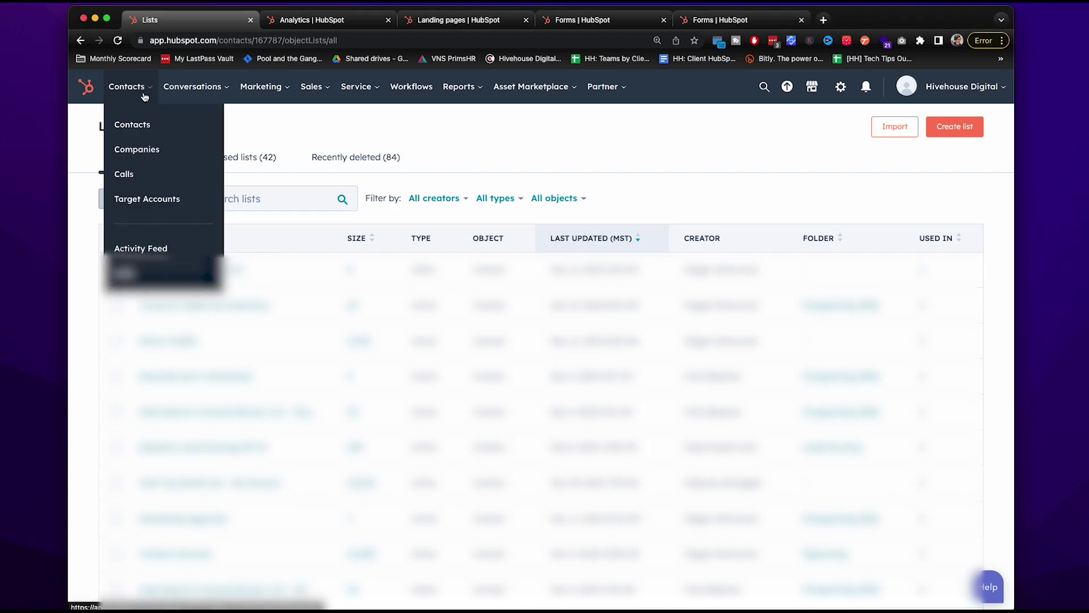
left_click(131, 270)
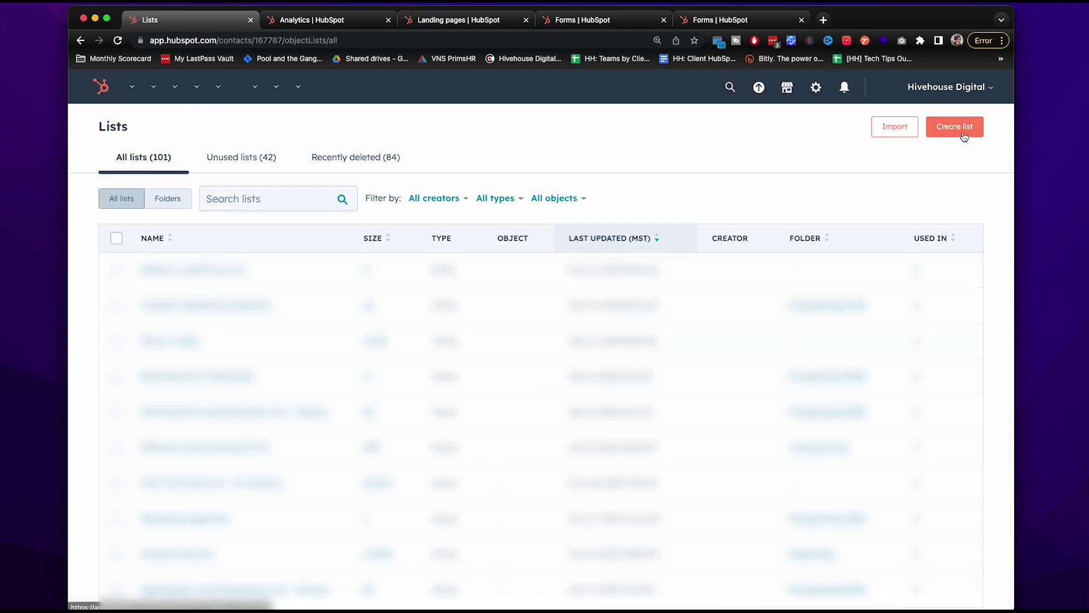
left_click(954, 127)
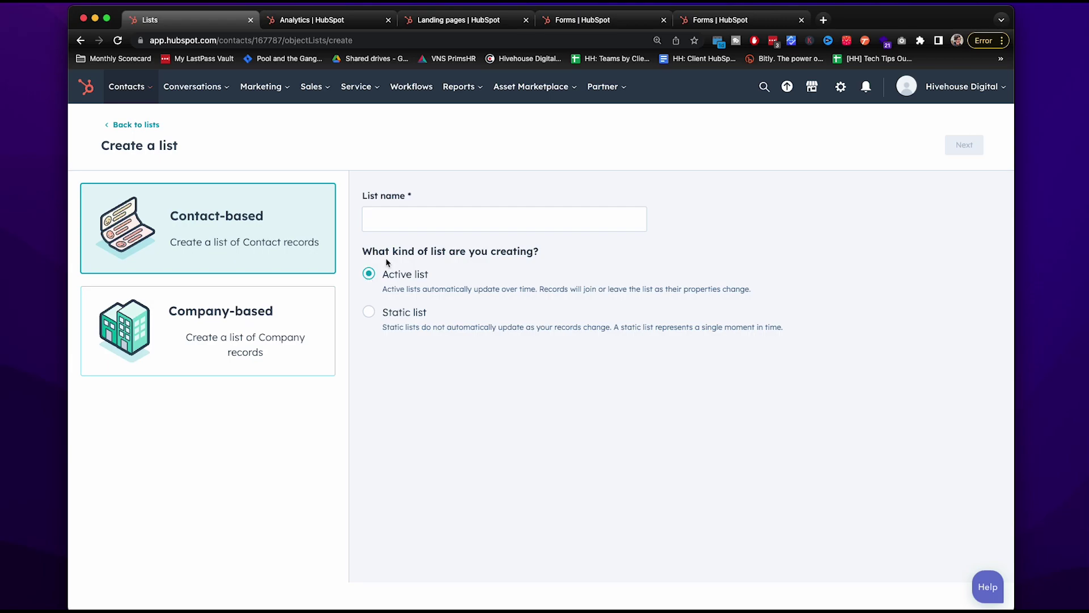
left_click(395, 226)
type("lead Nu")
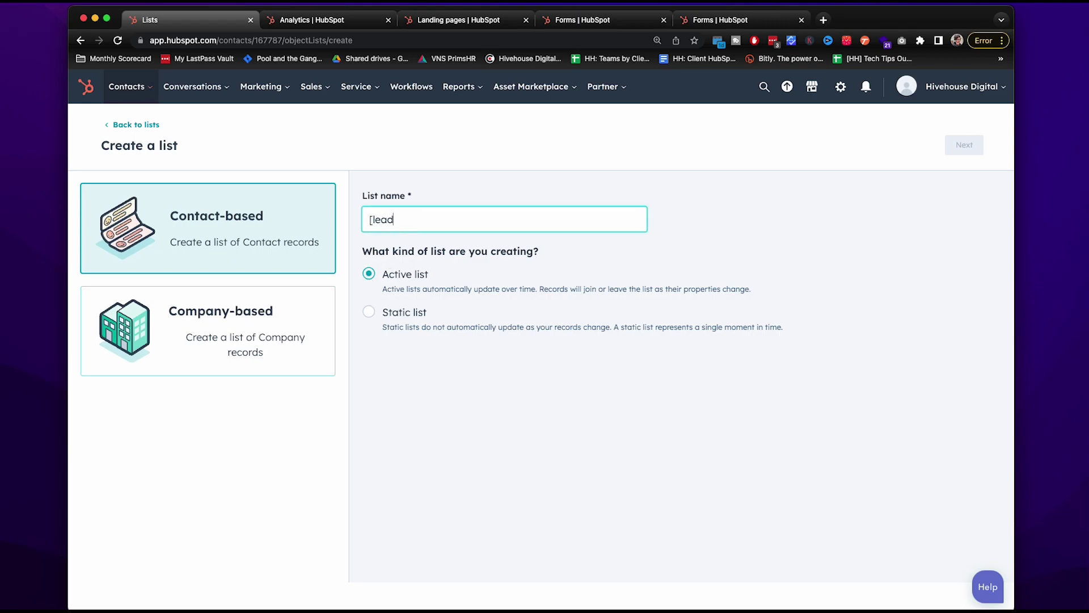
key("BackSpace")
key("BackSpace")
key("BackSpace")
key("BackSpace")
key("BackSpace")
key("BackSpace")
key("BackSpace")
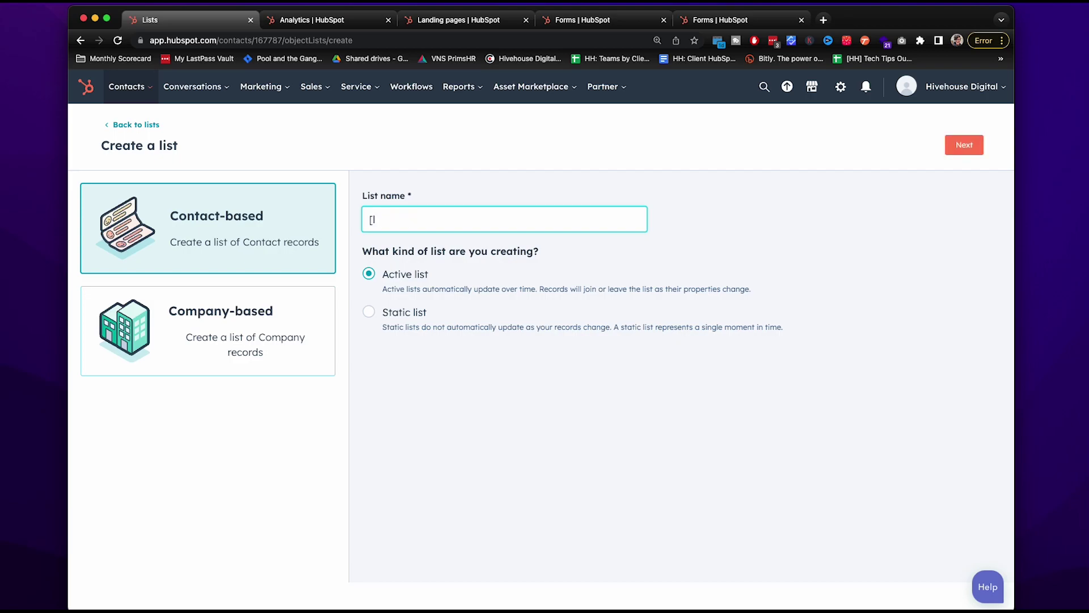
type("Tech Tip Lead Nurturing")
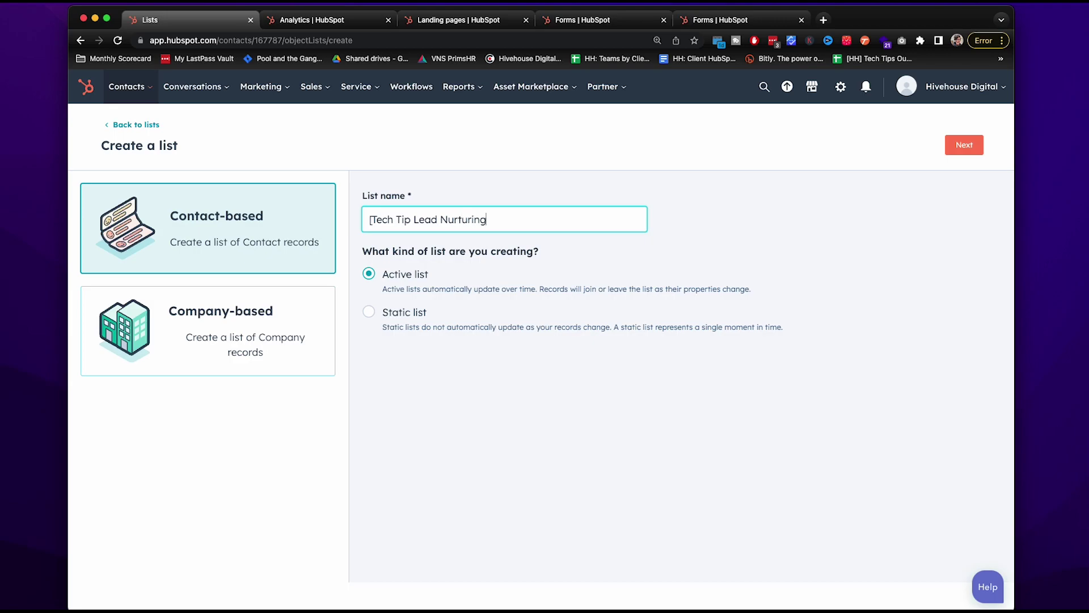
type(" Workflow]")
Step: Continue to the filter editor, add a Form submissions filter and search forms for 'master'
left_click(960, 143)
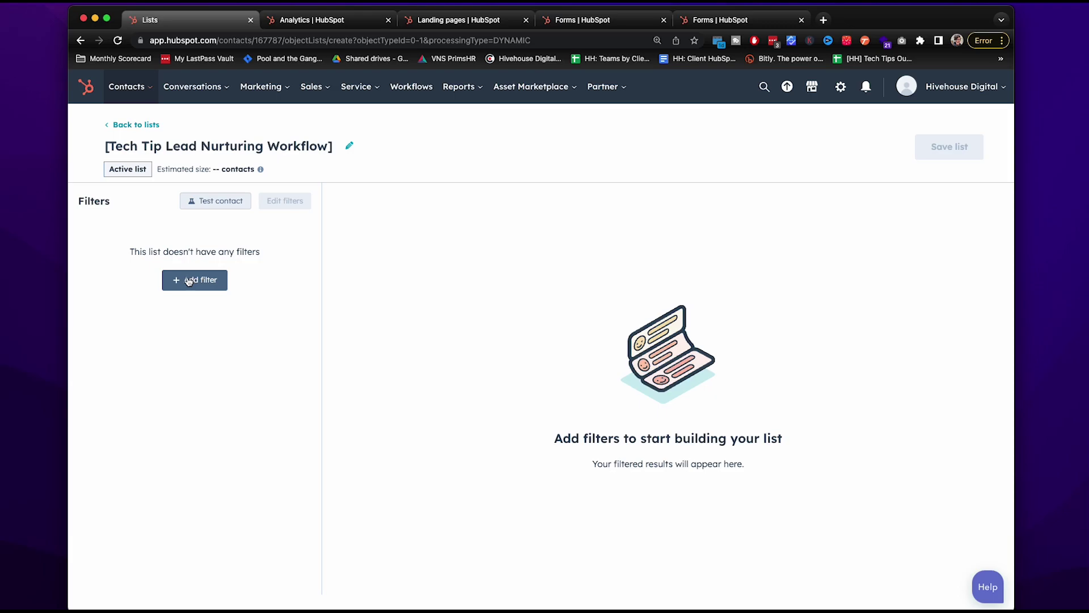
left_click(188, 280)
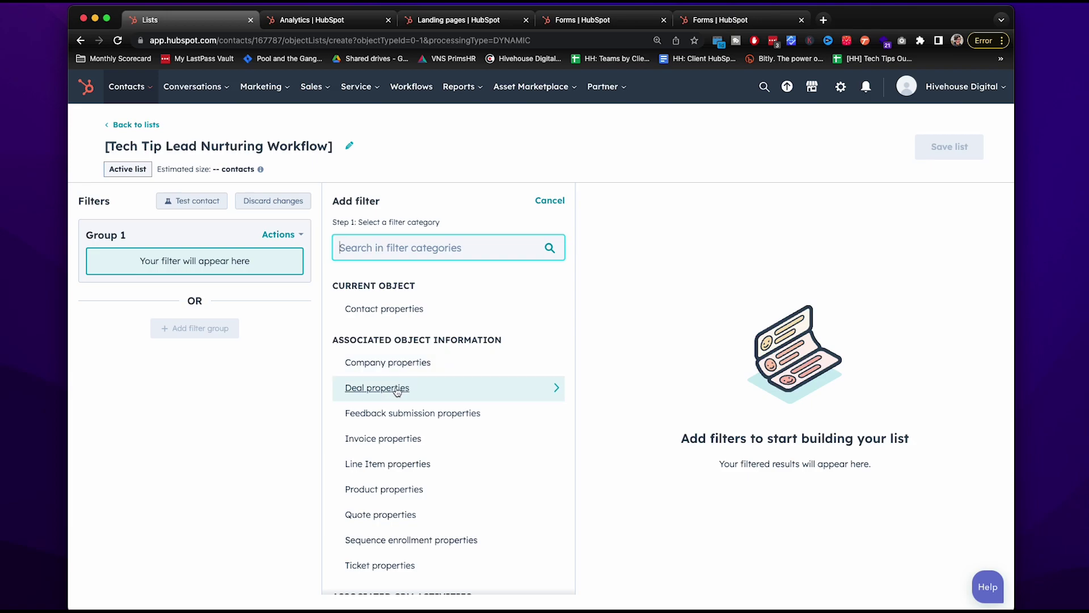
scroll(397, 391, "down", 6)
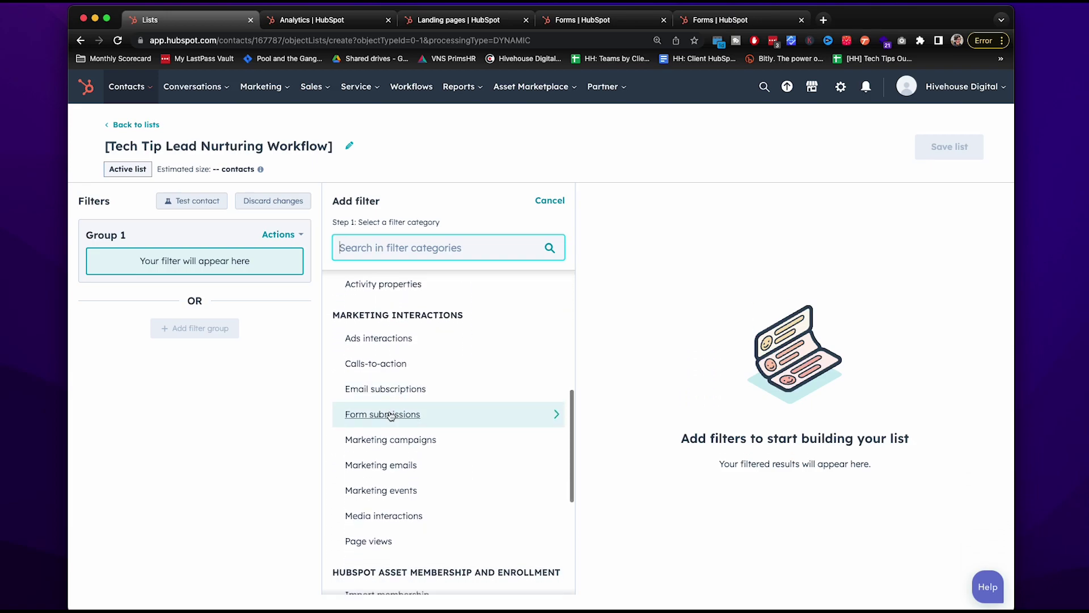
left_click(390, 415)
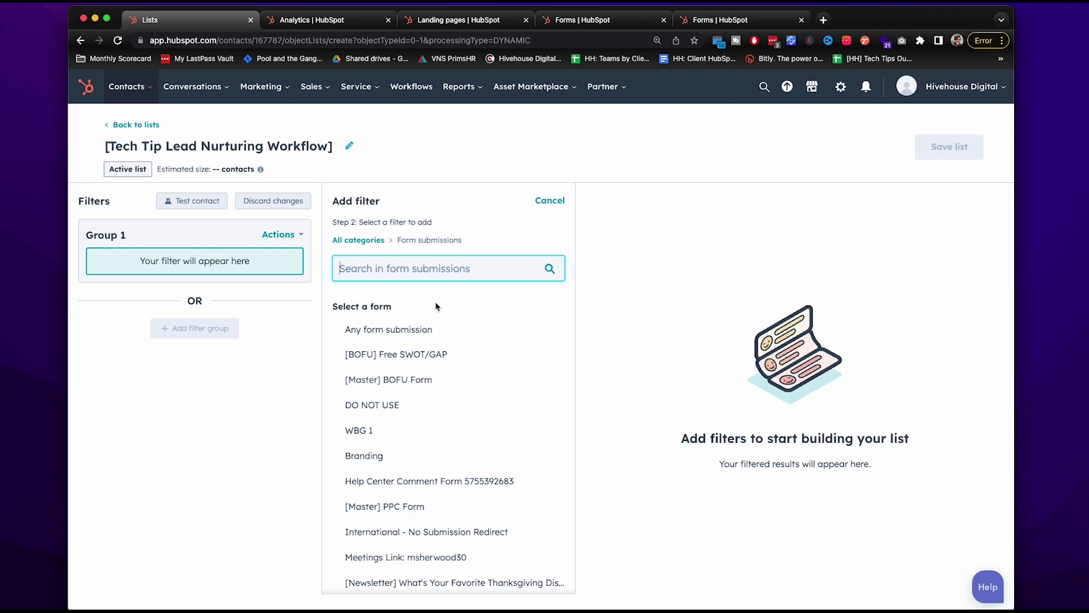
scroll(418, 346, "down", 1)
scroll(422, 310, "up", 1)
type("master")
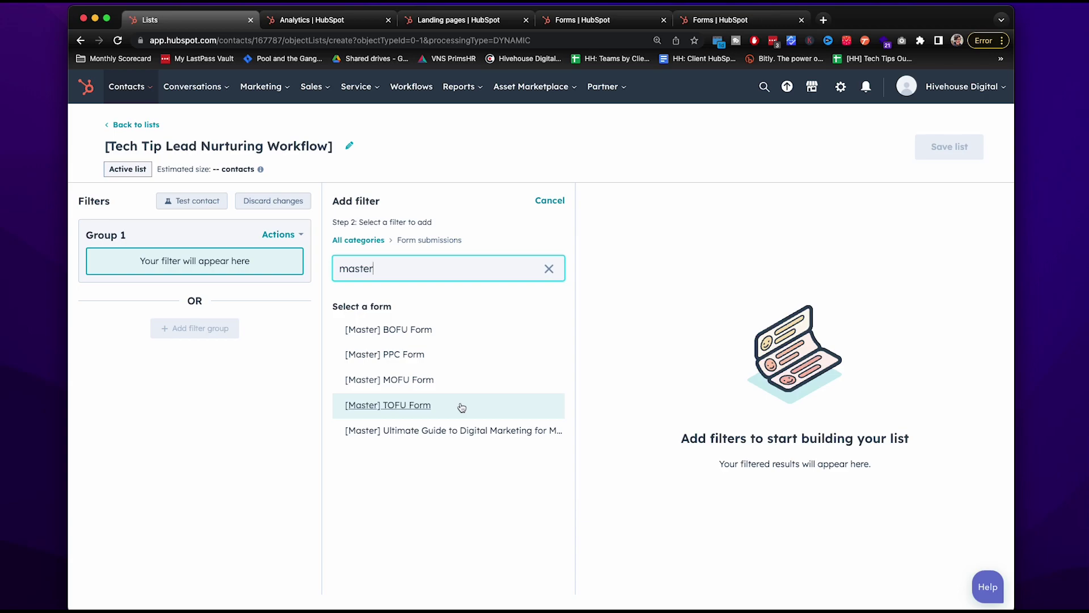
Step: Filter on [Master] TOFU Form submissions with page location [TOFU] Marketing Budget Prep Checklist
left_click(461, 406)
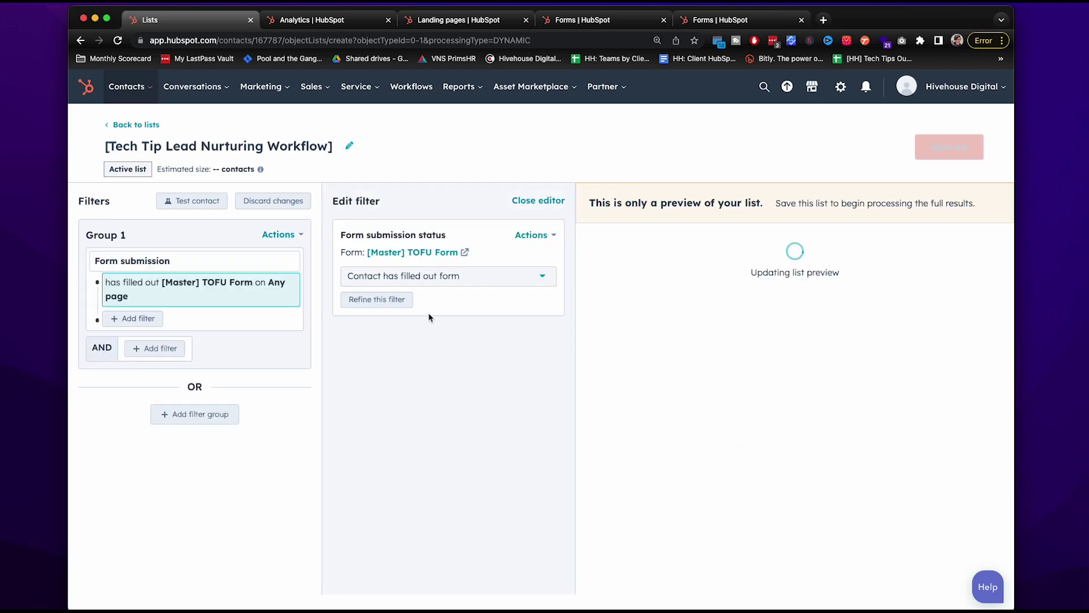
left_click(399, 297)
left_click(399, 328)
left_click(432, 397)
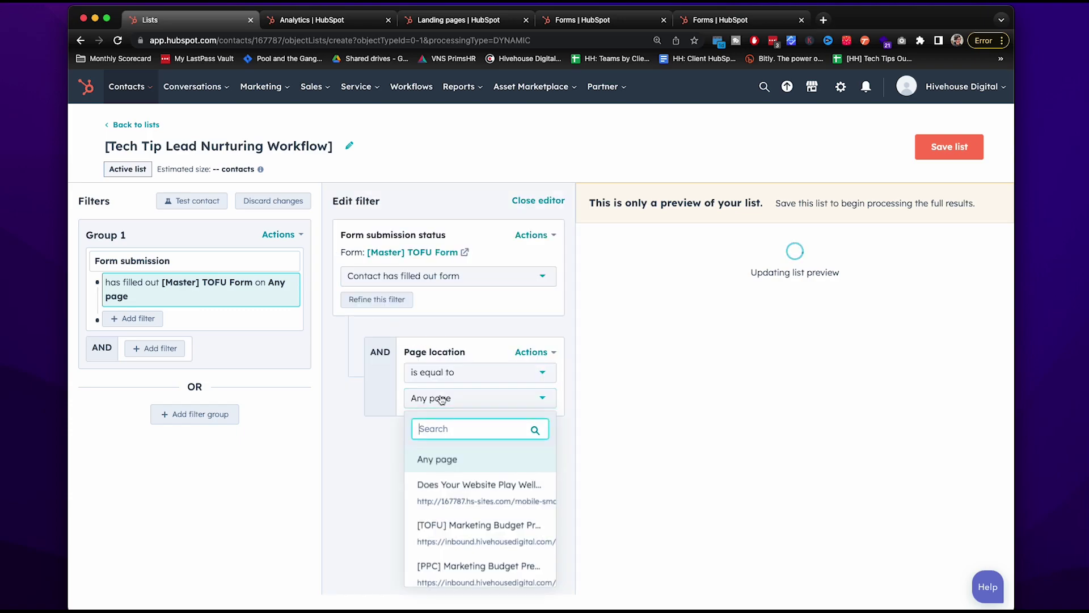
type("mar")
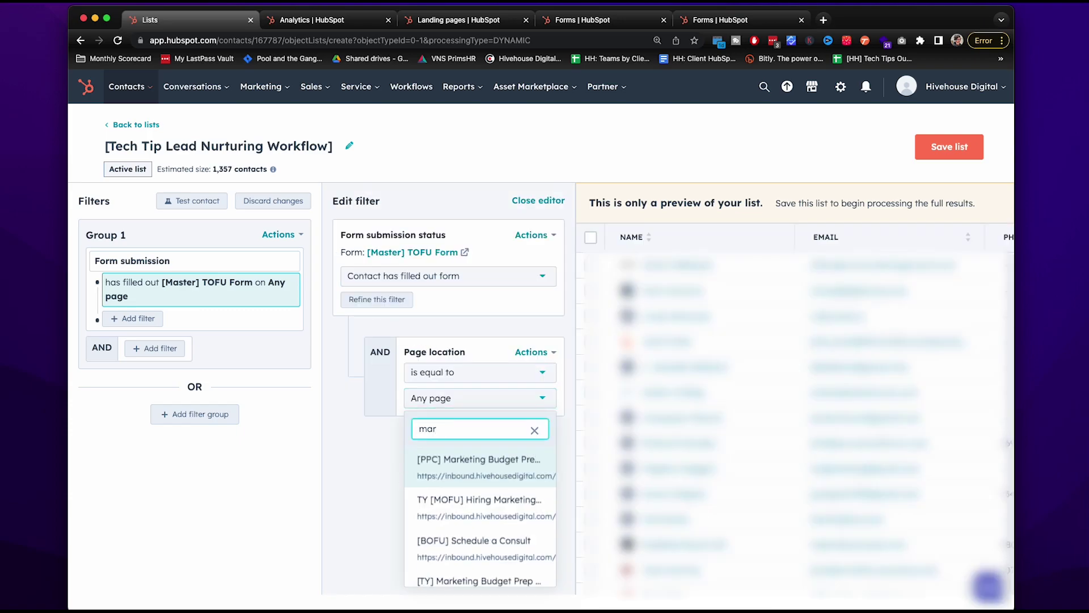
type("keting b")
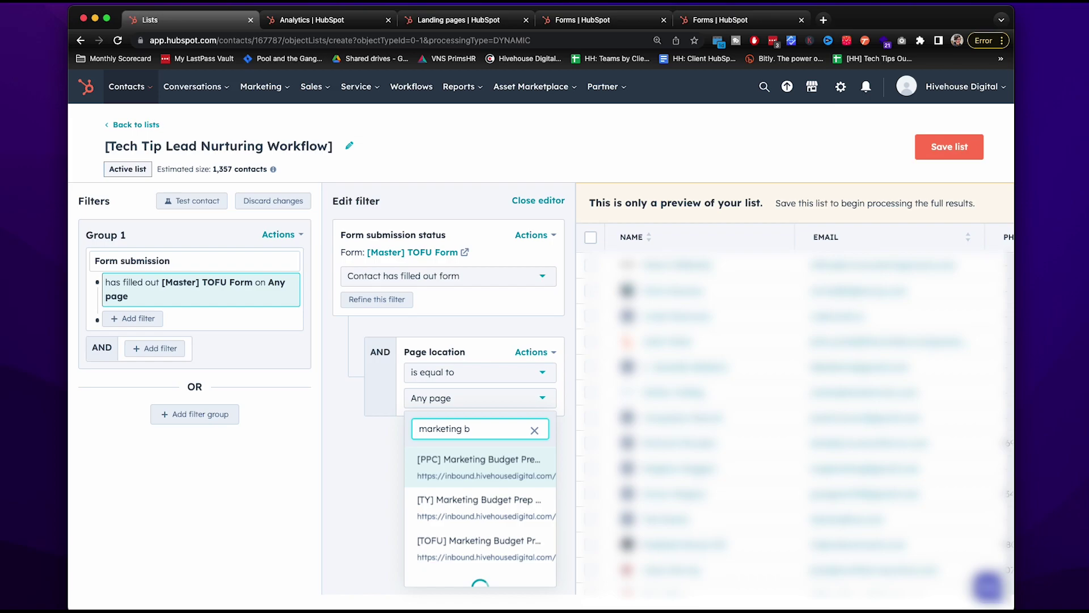
left_click(472, 508)
left_click(241, 310)
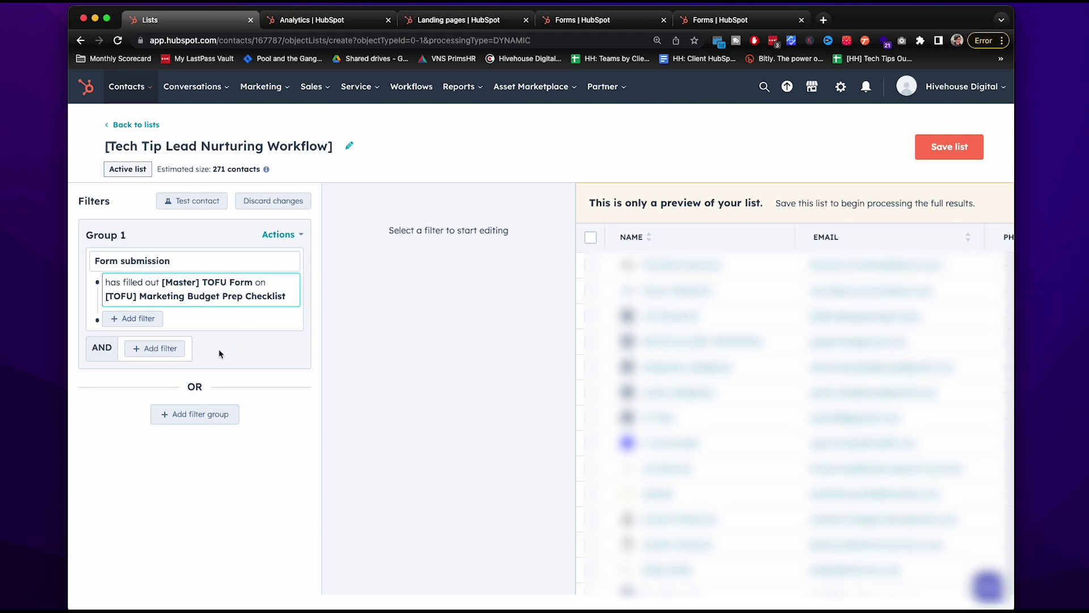
Step: Browse contact properties for a second filter, then save the 271-contact list
left_click(155, 353)
left_click(384, 312)
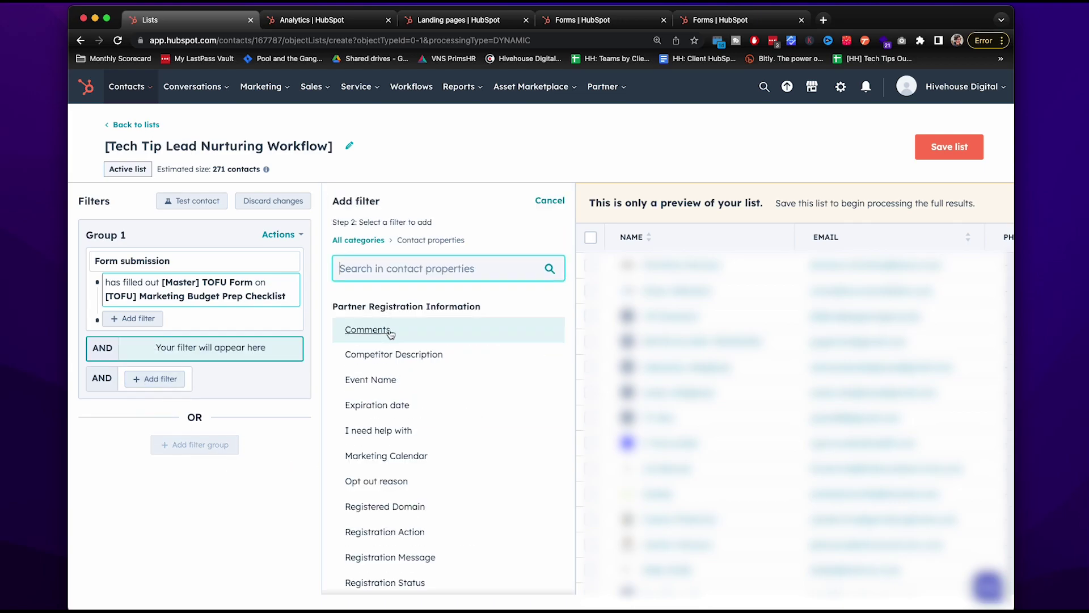
scroll(387, 430, "down", 3)
scroll(386, 429, "down", 5)
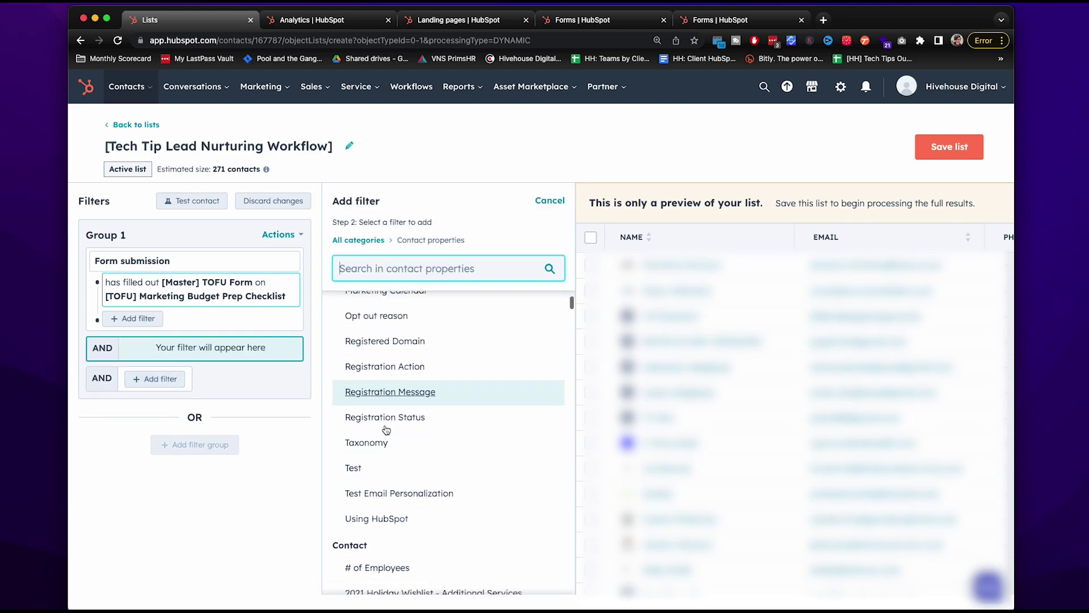
scroll(386, 429, "down", 3)
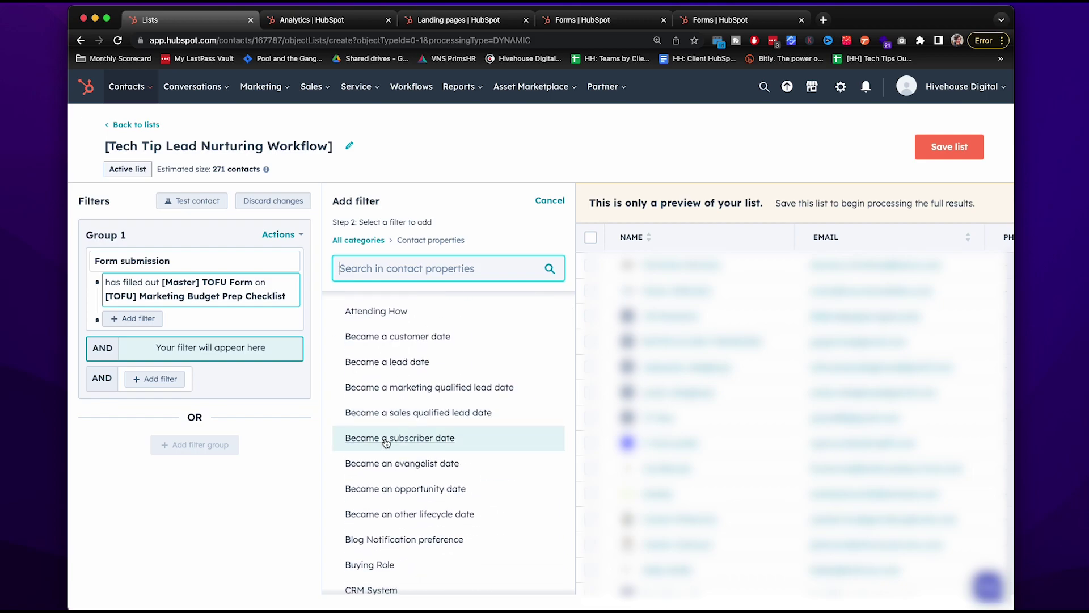
scroll(385, 442, "down", 4)
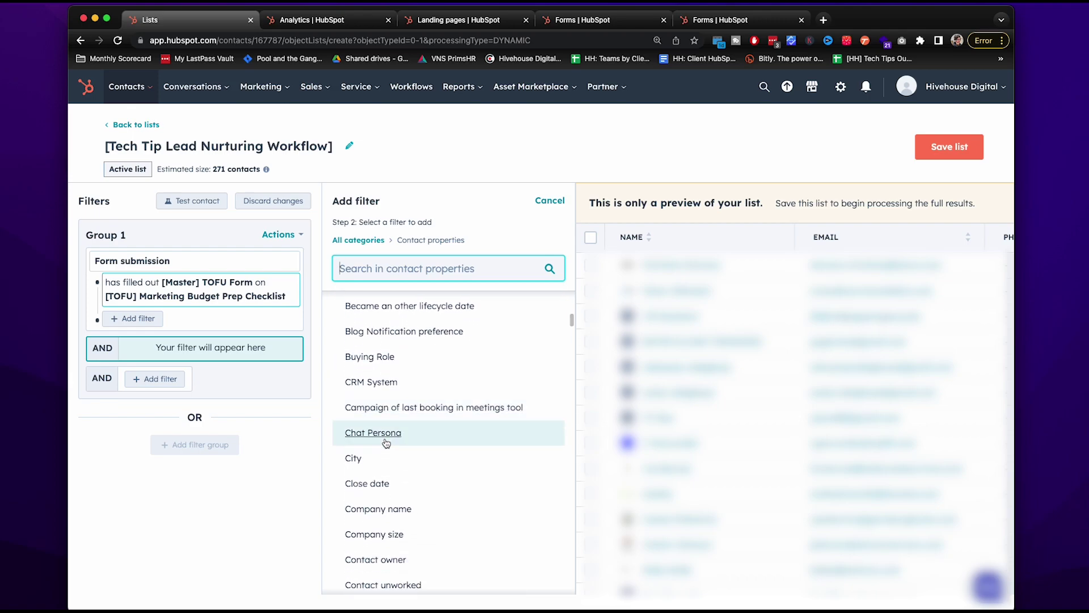
scroll(386, 443, "down", 4)
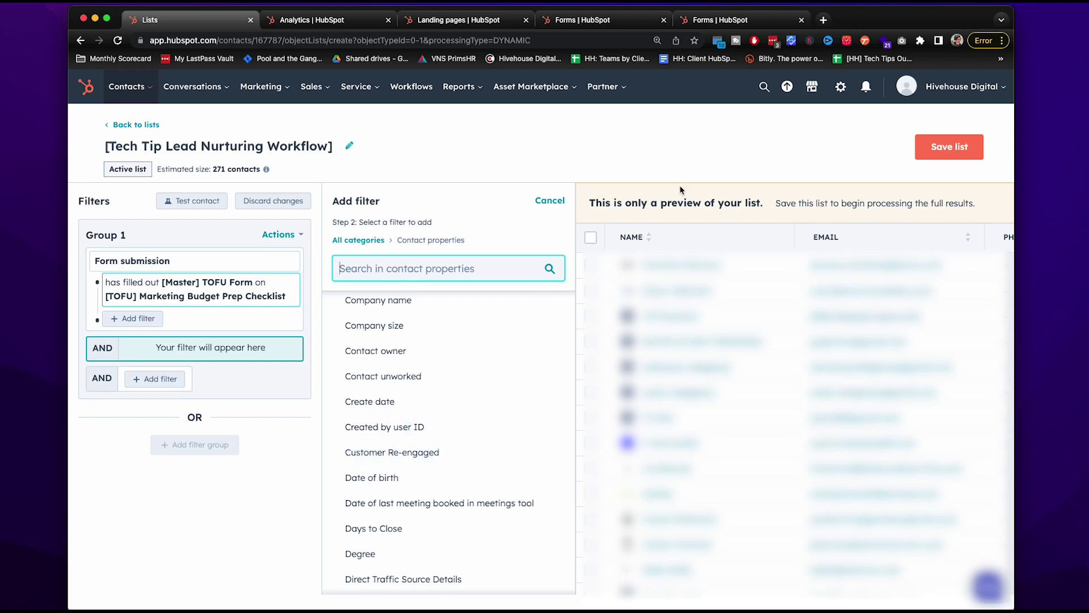
left_click(931, 157)
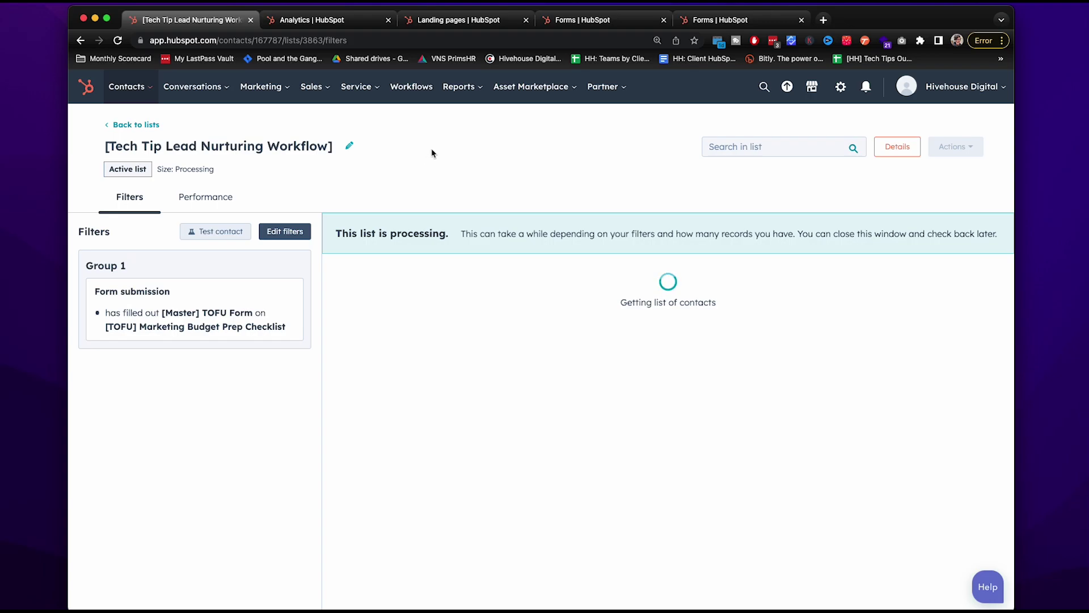
Step: Go to Workflows and create a new contact workflow from scratch
left_click(410, 88)
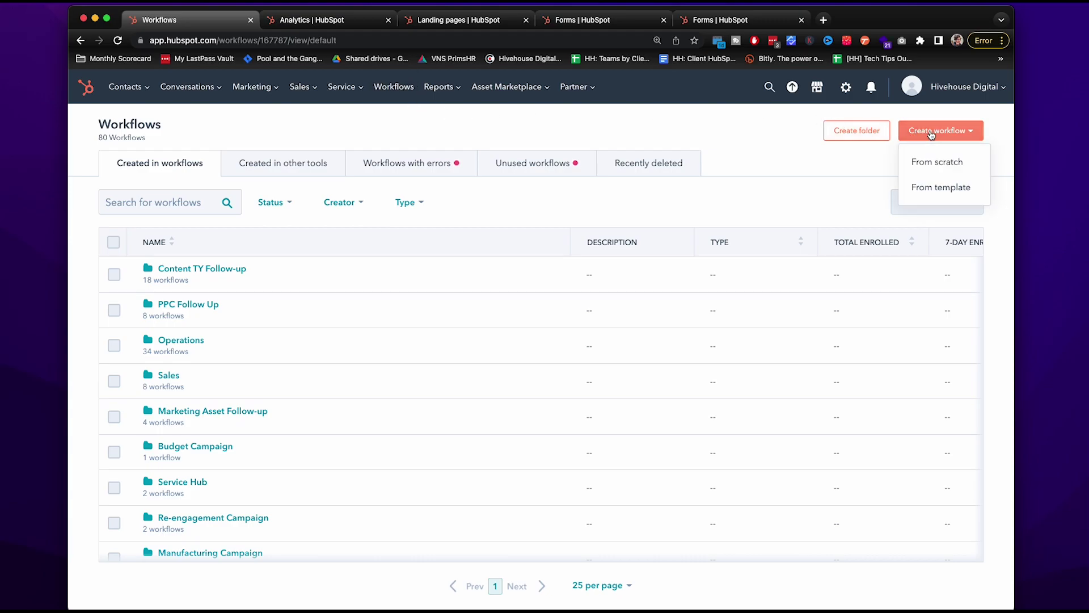
left_click(939, 162)
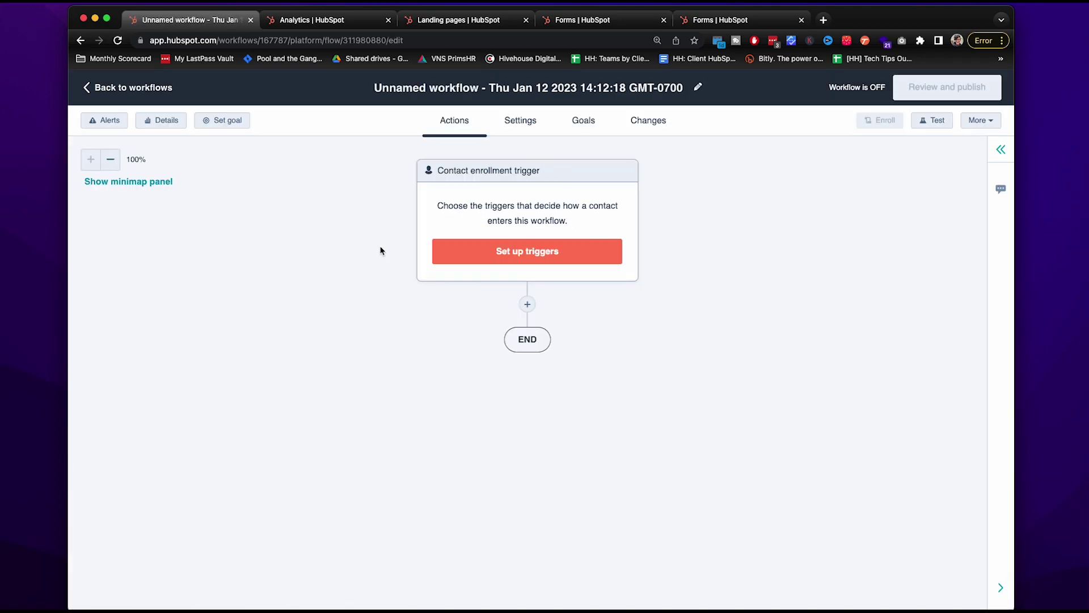
Step: Rename the new workflow to '[Tech Tip Lead Nurturing Workflow]' and save the name
left_click(698, 87)
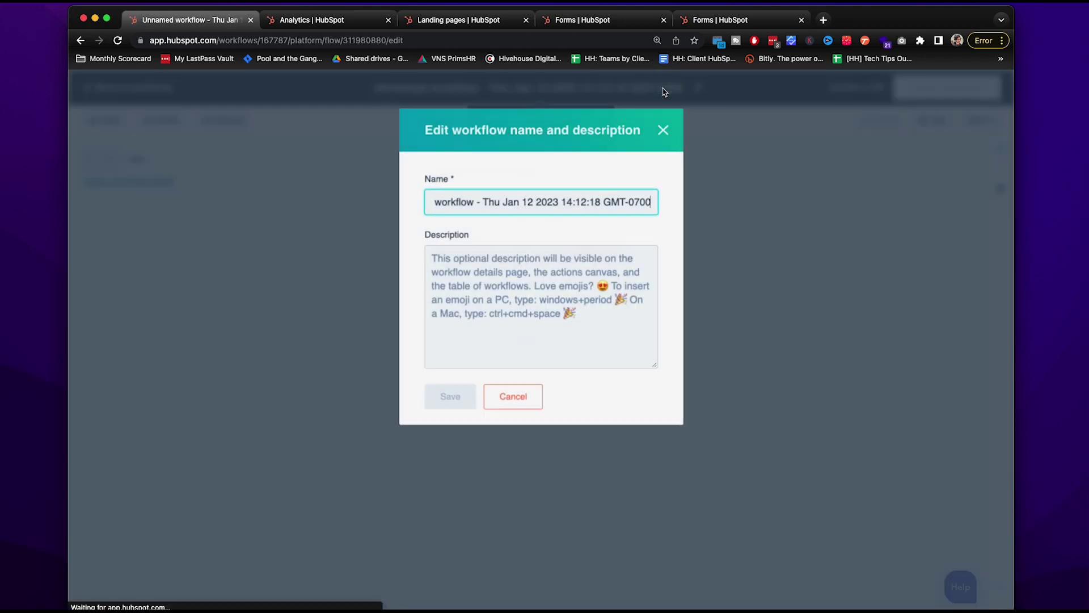
triple_click(555, 200)
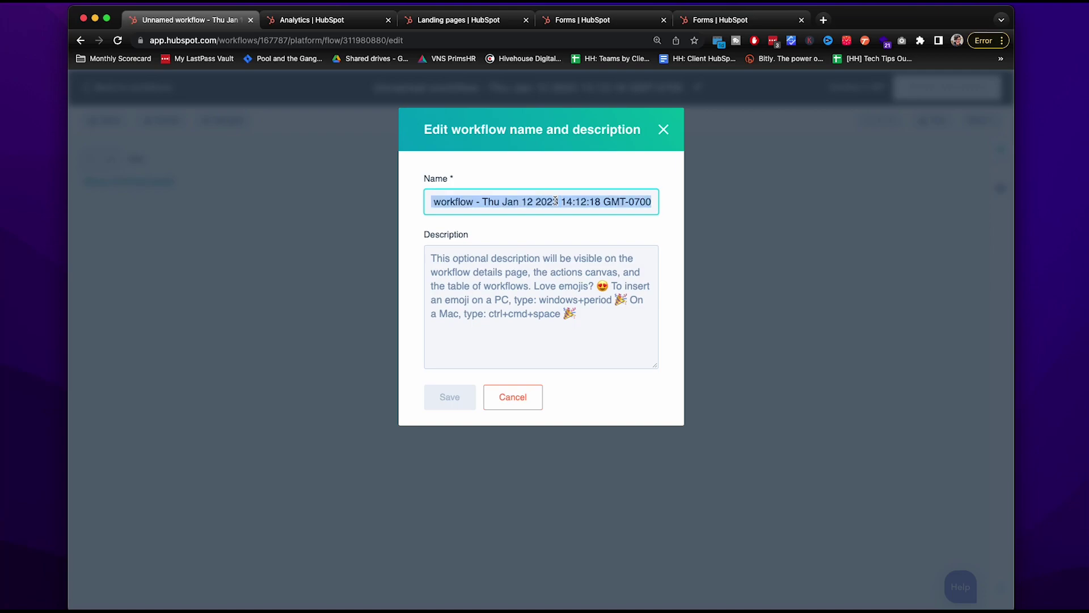
key("BackSpace")
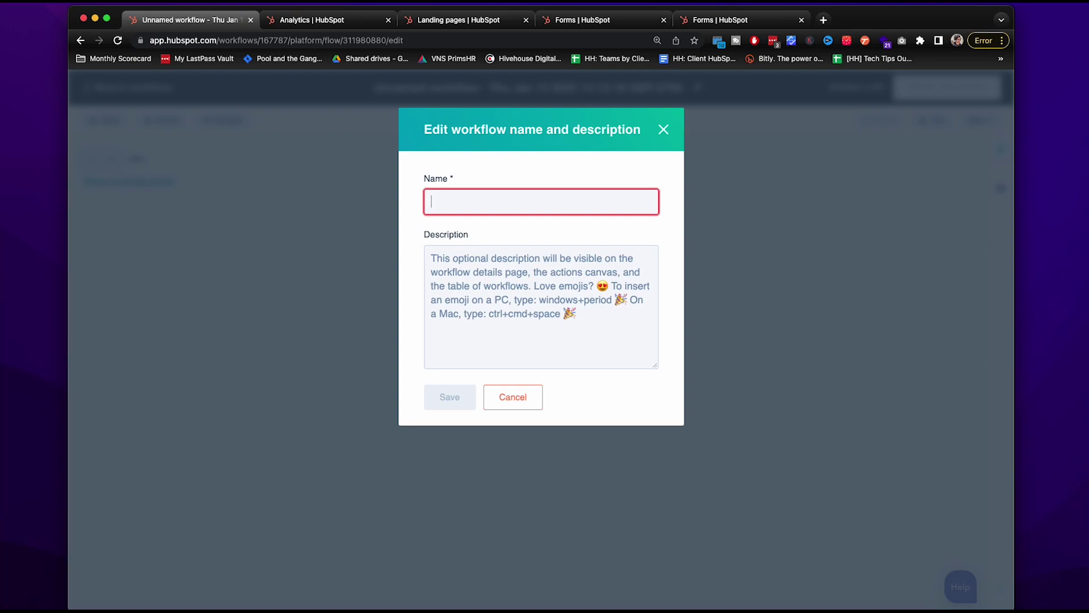
type("[Lead Nurturi")
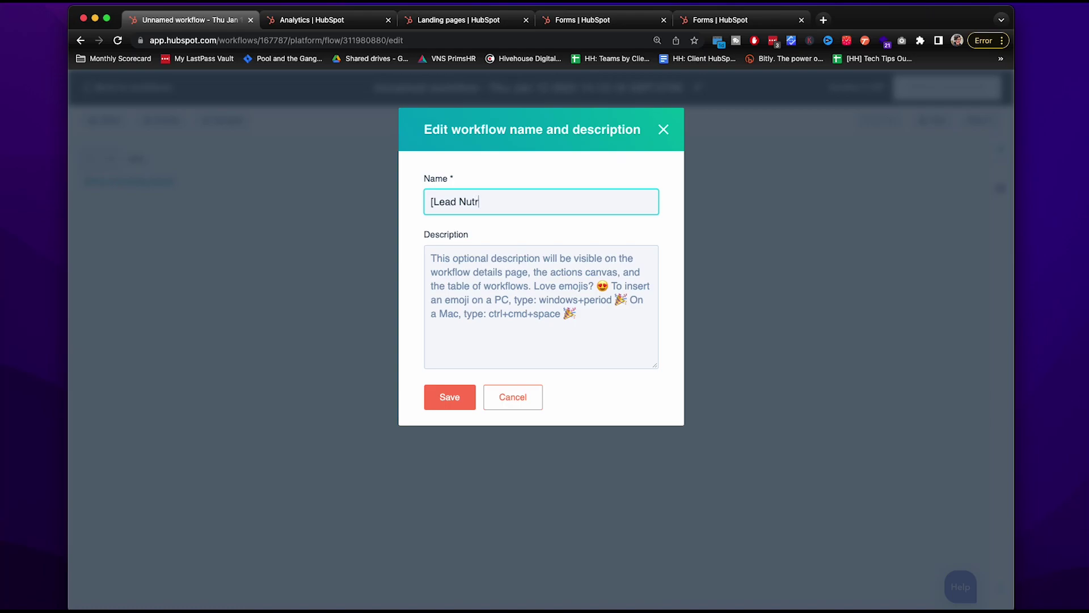
type("ng Workflow]")
left_click(434, 201)
type("Tech Tip")
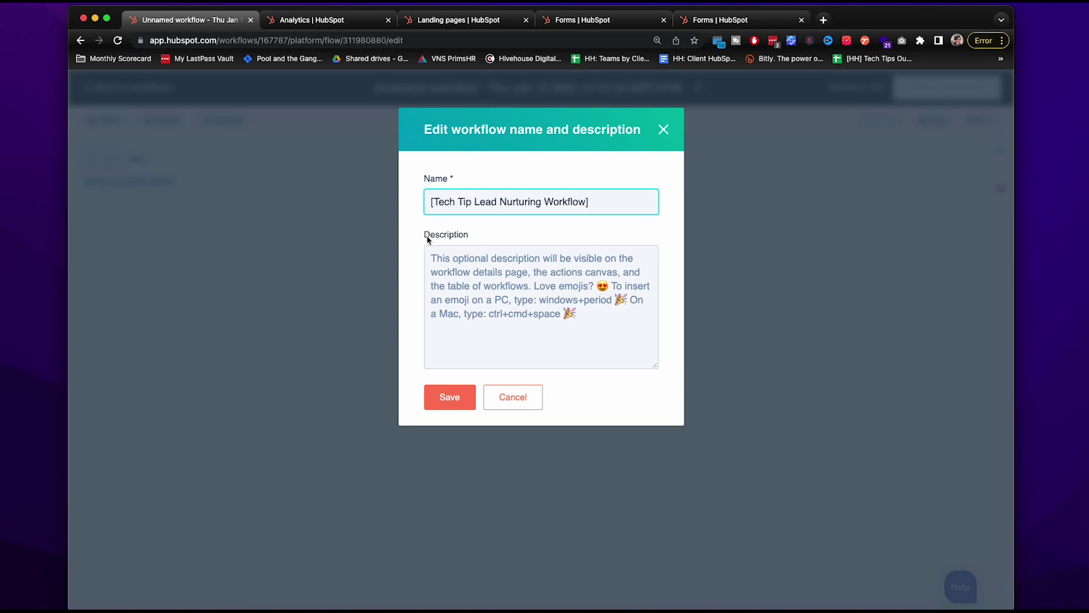
left_click(445, 397)
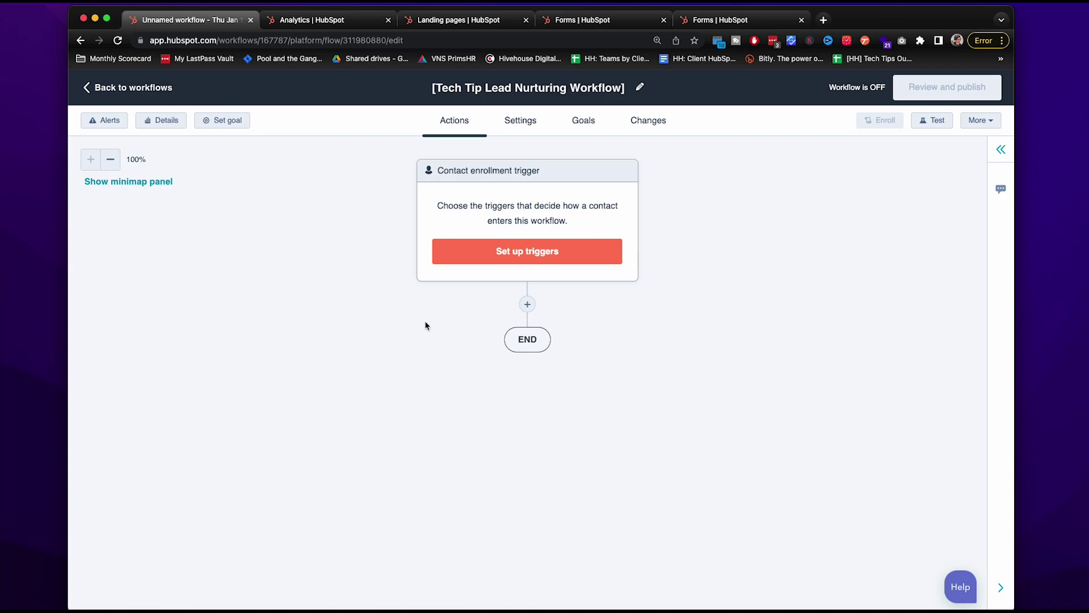
Step: Set the enrollment trigger to list membership in [Tech Tip Lead Nurturing Workflow]
left_click(508, 255)
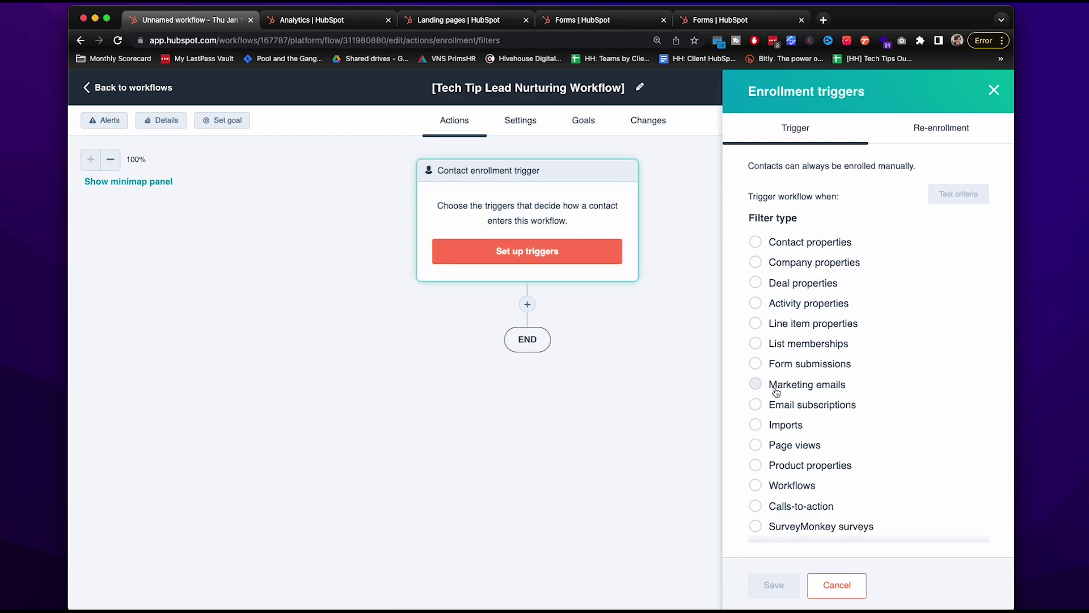
scroll(810, 352, "down", 3)
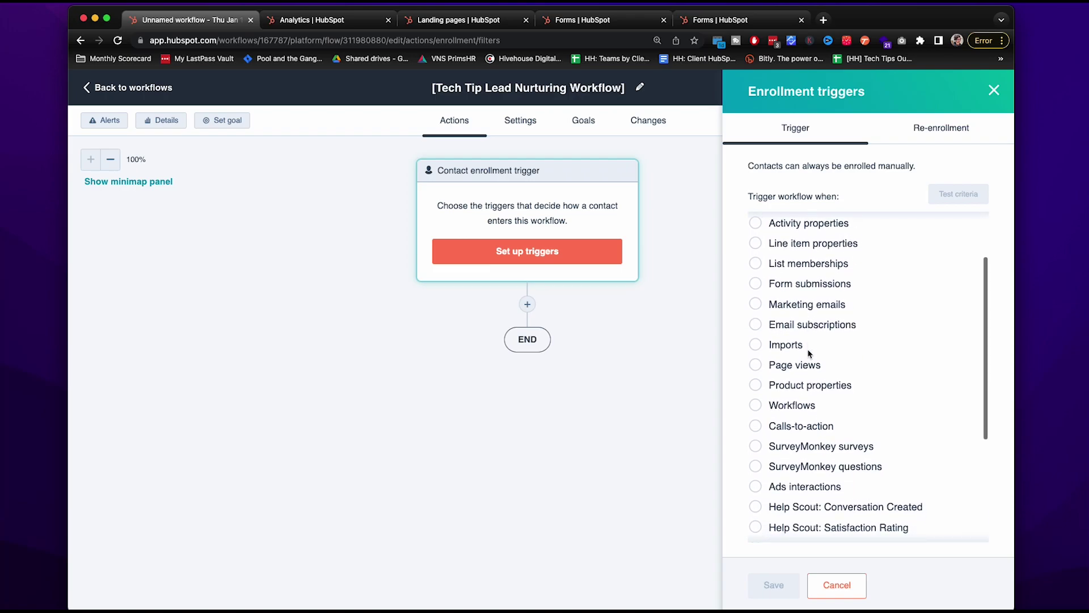
scroll(810, 352, "down", 7)
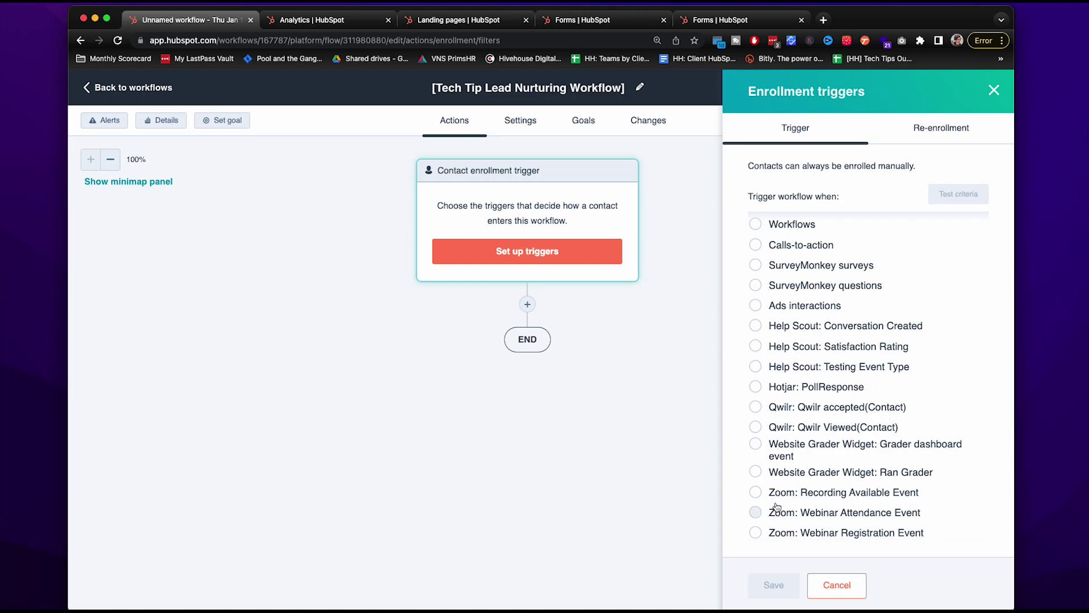
scroll(805, 420, "up", 8)
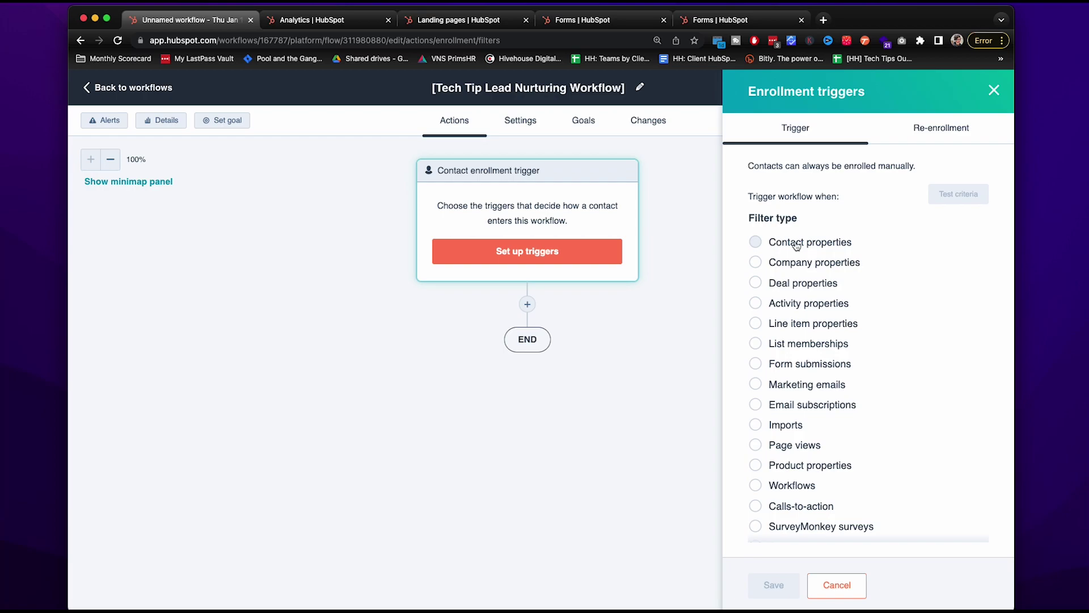
left_click(776, 344)
type("tech")
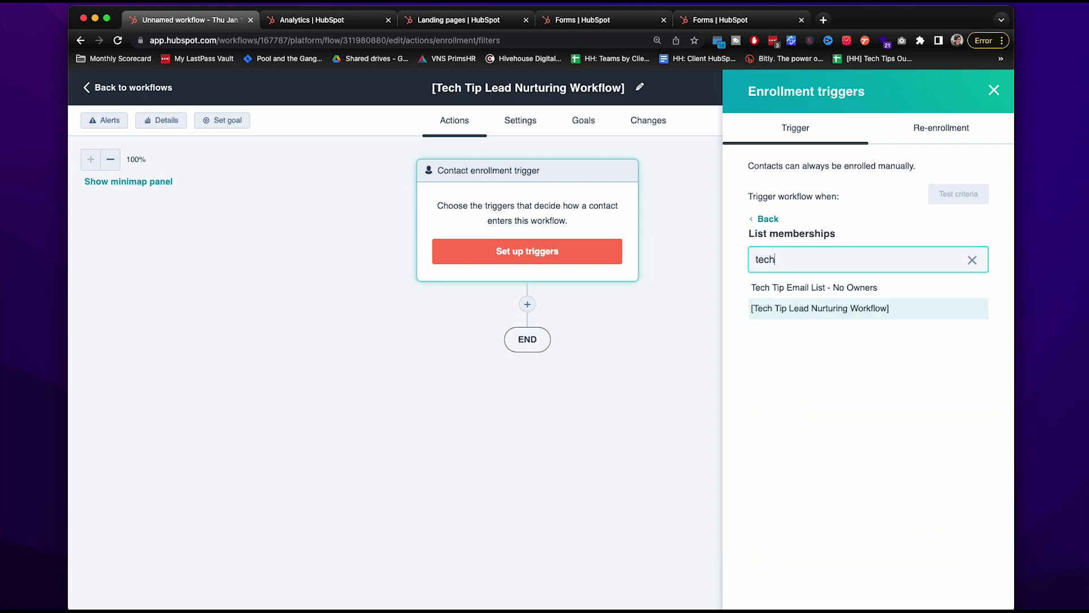
left_click(809, 309)
left_click(777, 318)
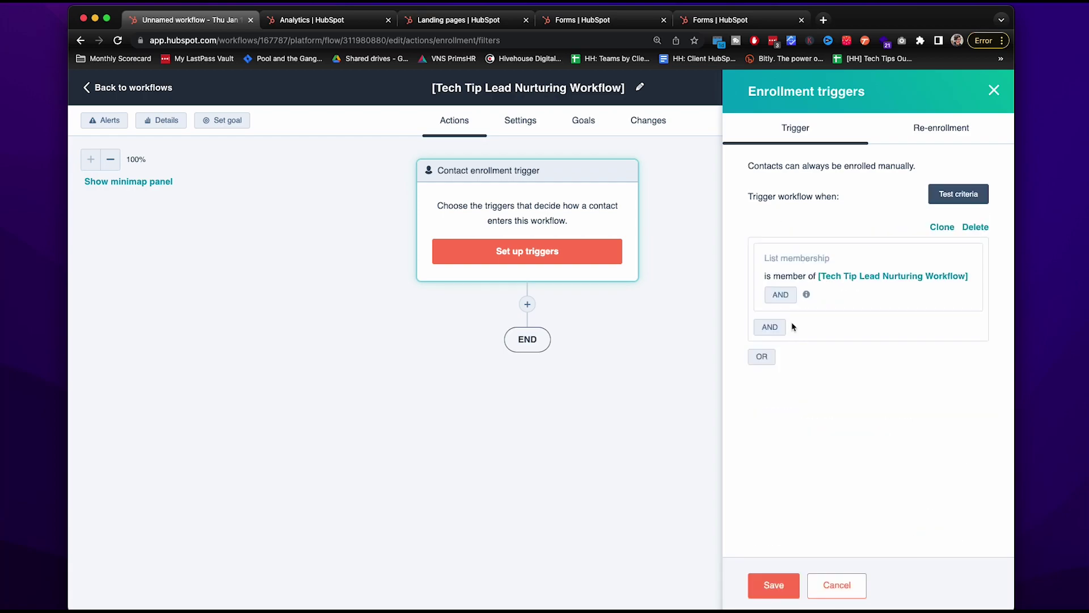
Step: Save the list-membership enrollment trigger
left_click(766, 584)
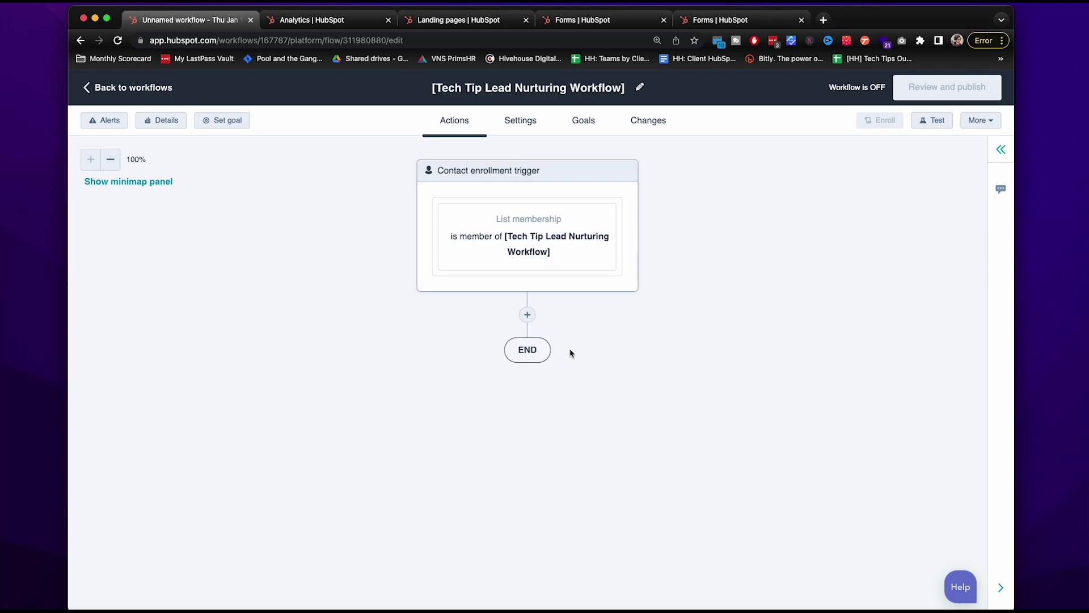
Step: Add a Send email action using the '[Tech Tip Lead Nurturing Workflow] 1' email after the trigger
left_click(527, 315)
scroll(902, 393, "down", 6)
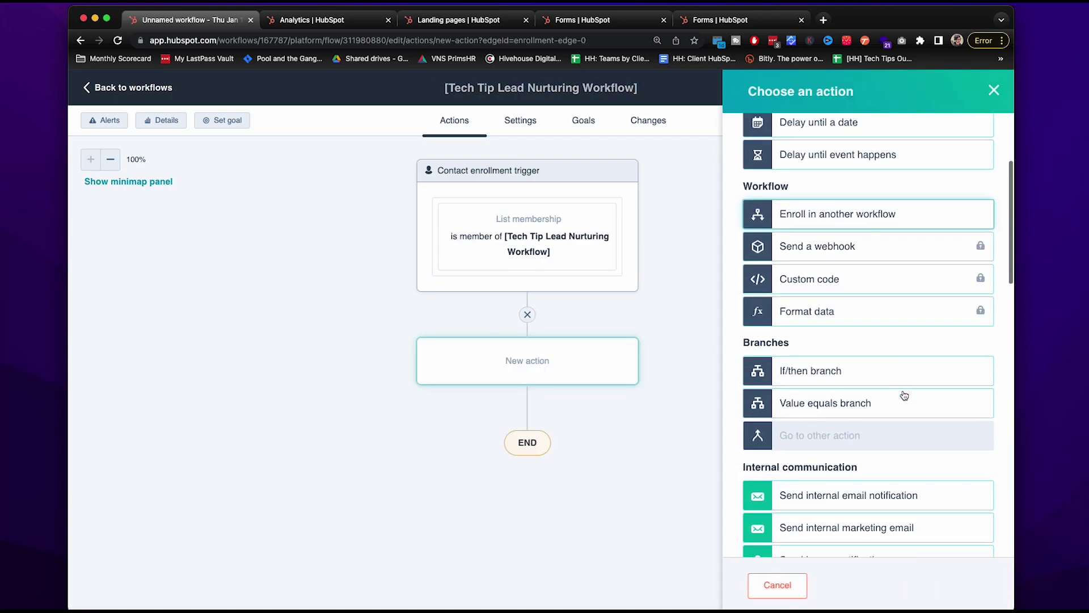
scroll(873, 375, "down", 1)
left_click(828, 399)
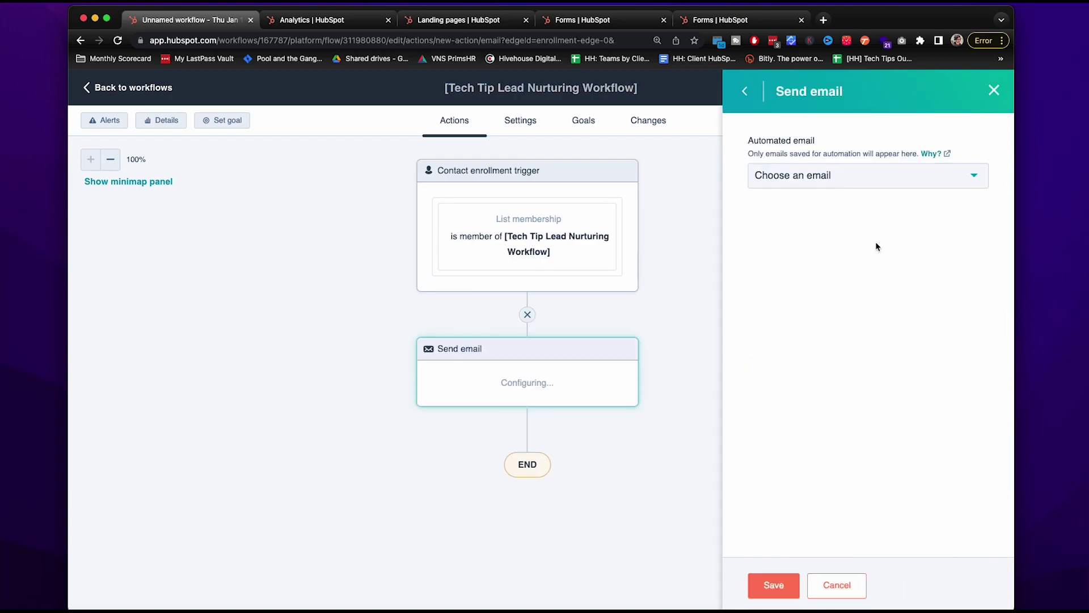
left_click(842, 180)
scroll(860, 311, "down", 5)
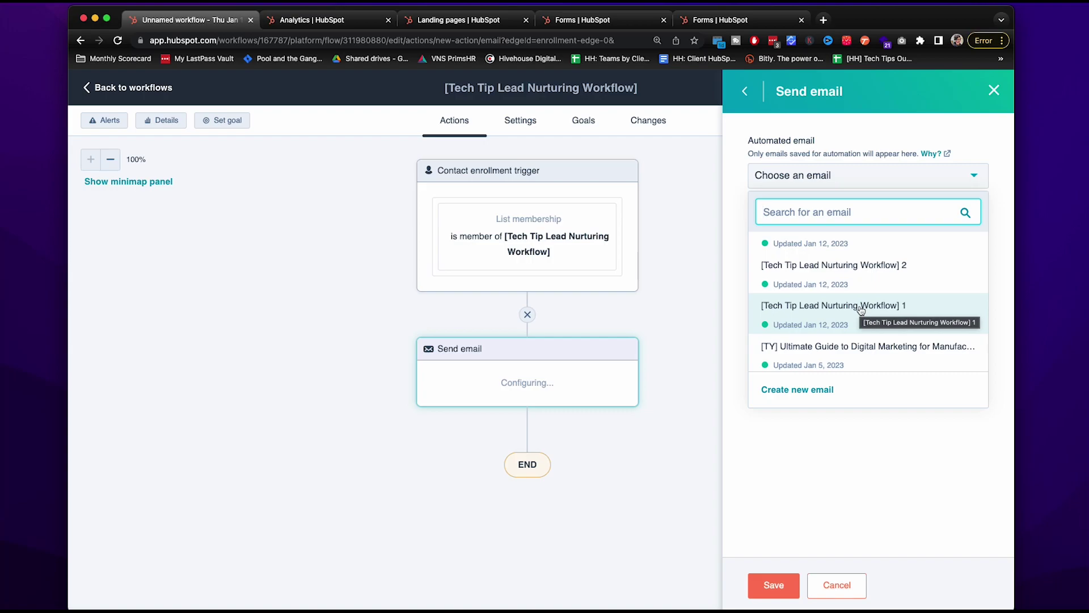
left_click(816, 321)
left_click(786, 585)
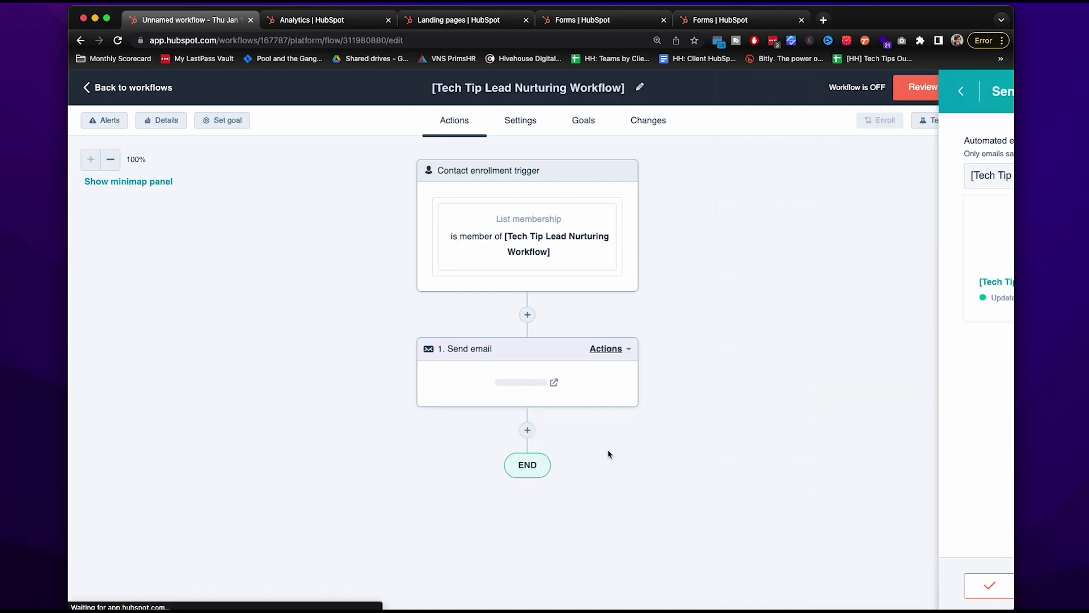
Step: Add a 4-day 'Delay for a set amount of time' step after the first email
left_click(527, 430)
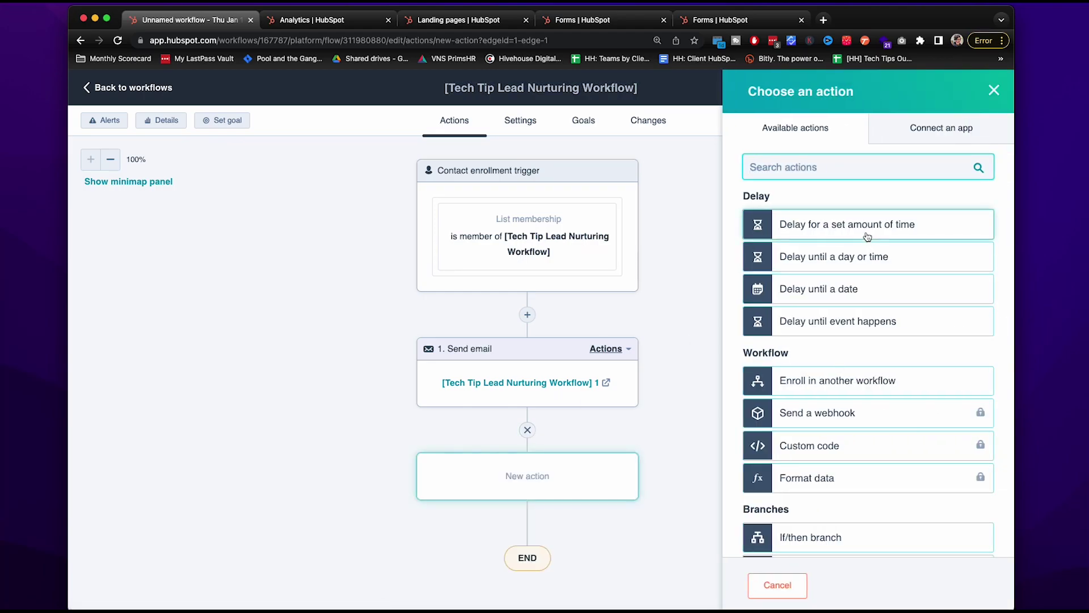
left_click(867, 237)
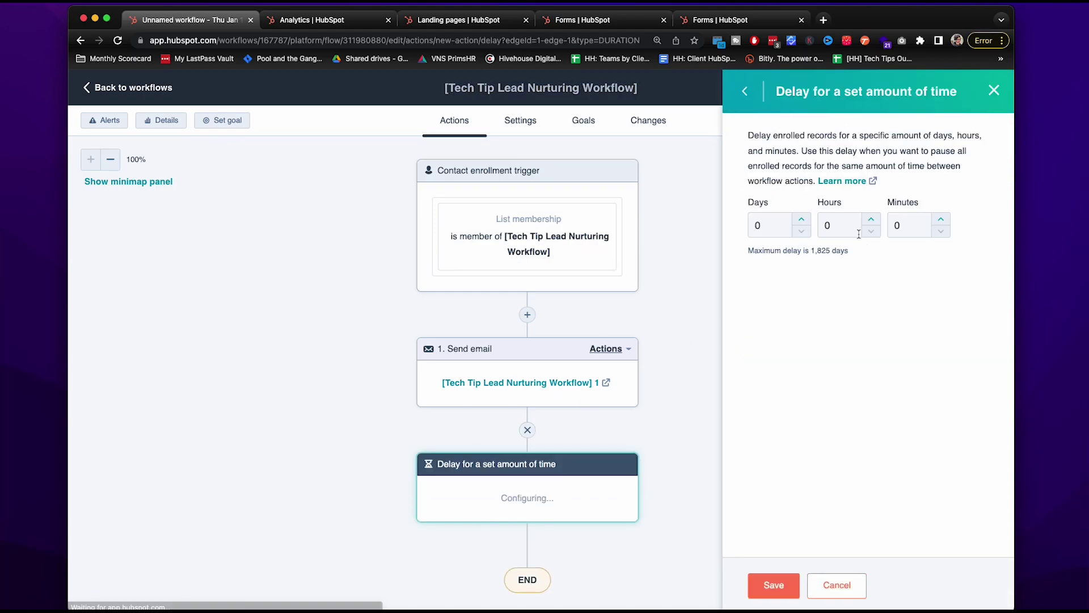
left_click(802, 219)
left_click(801, 219)
left_click(802, 219)
left_click(801, 218)
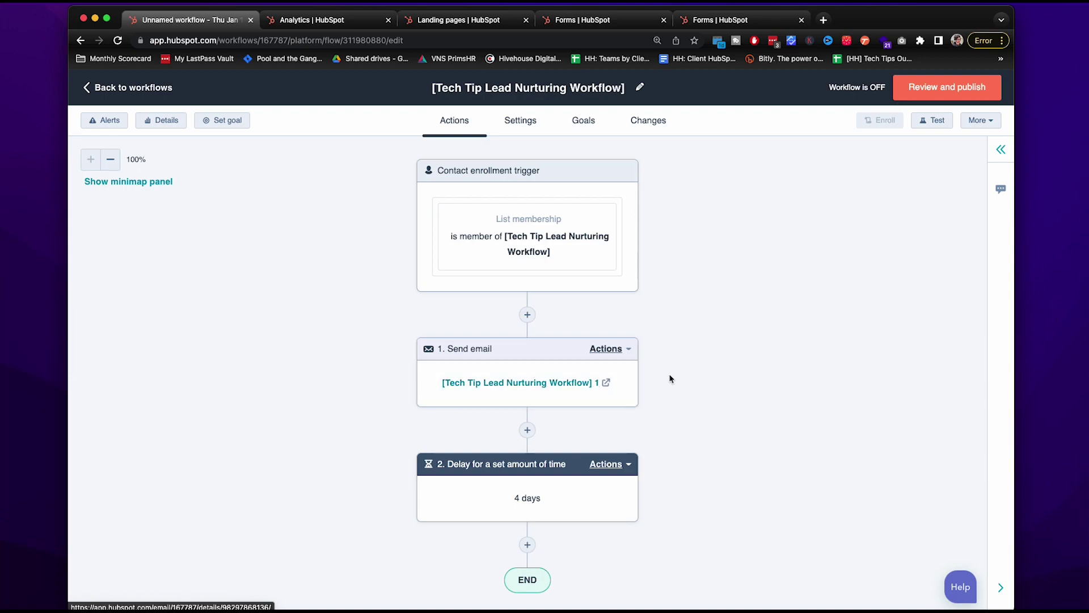
scroll(668, 377, "down", 3)
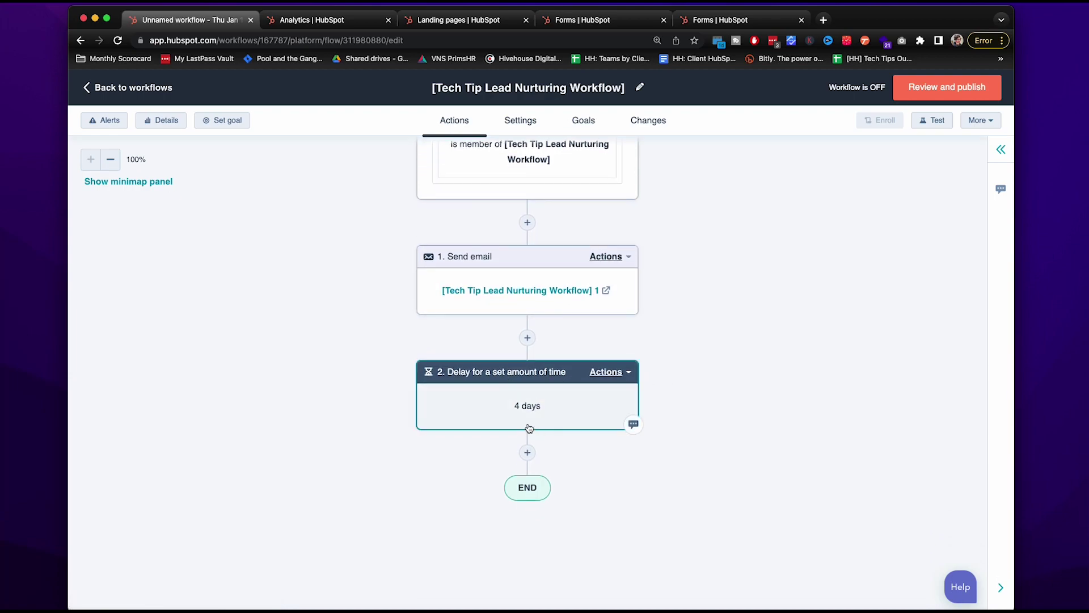
scroll(531, 431, "down", 2)
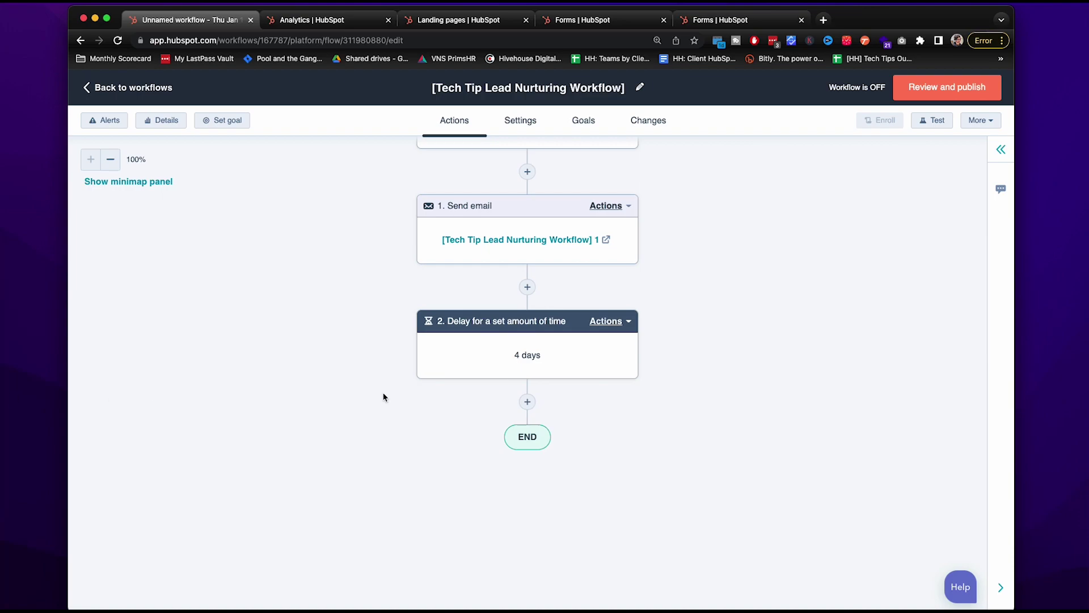
Step: Add a Send email action with '[Tech Tip Lead Nurturing Workflow] 2' after the 4-day delay
left_click(527, 401)
scroll(783, 397, "down", 5)
left_click(802, 503)
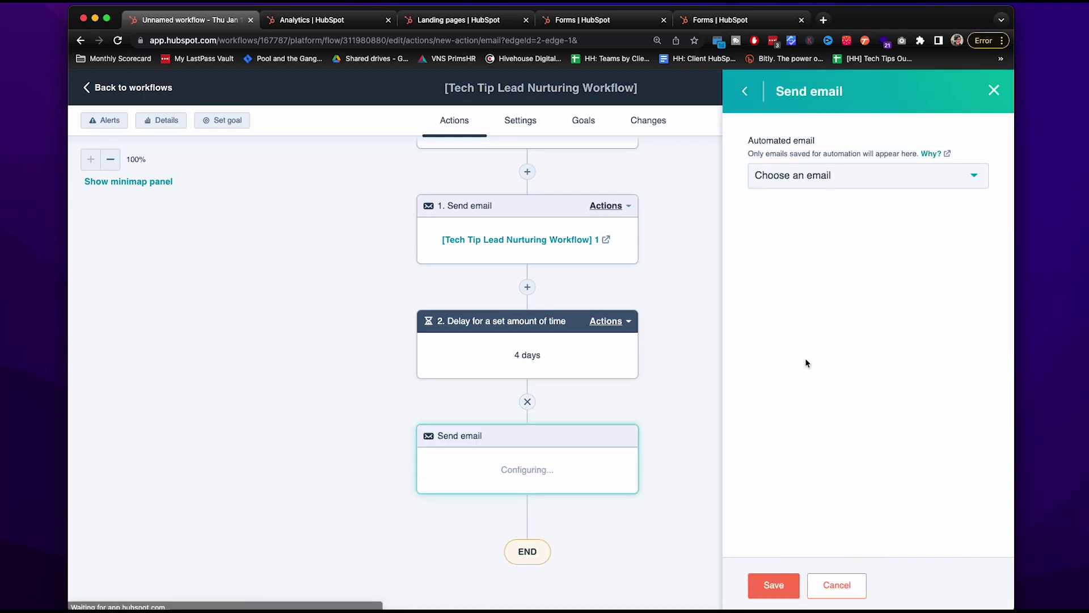
left_click(868, 174)
scroll(856, 291, "down", 2)
left_click(806, 315)
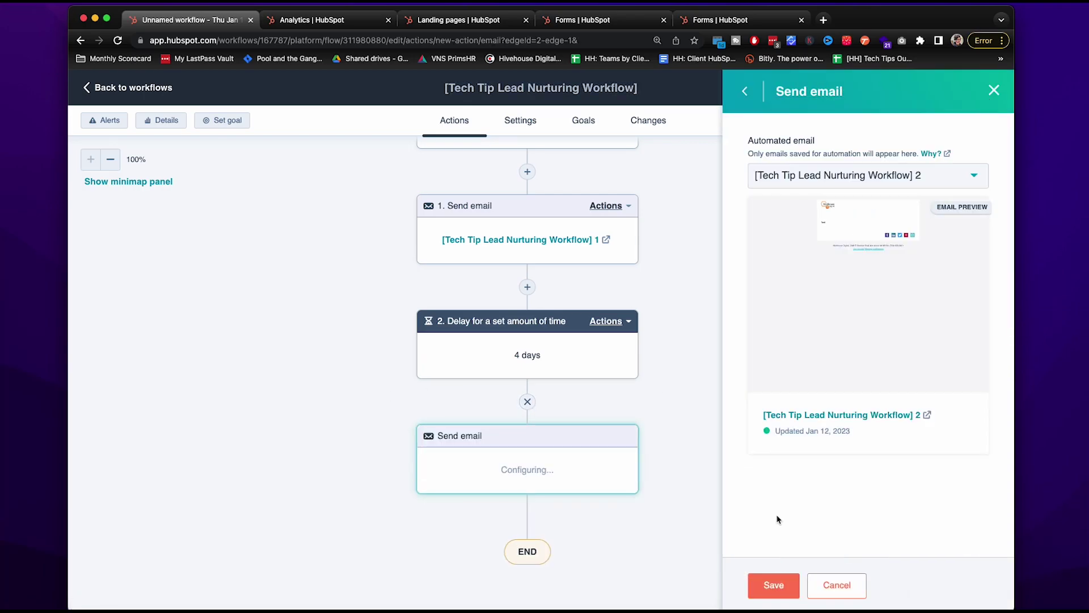
left_click(774, 585)
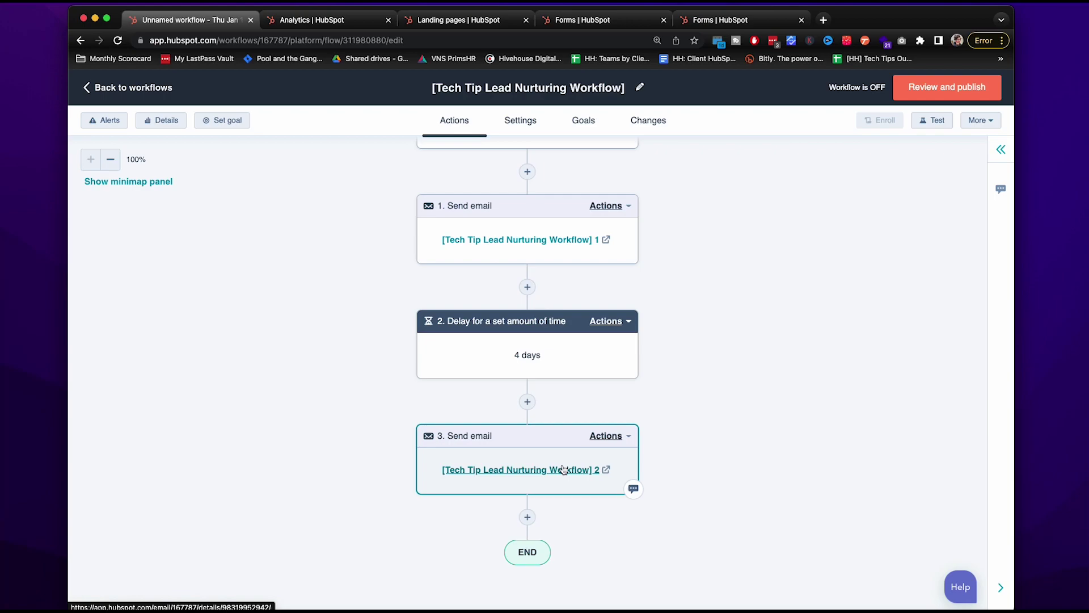
scroll(574, 482, "down", 2)
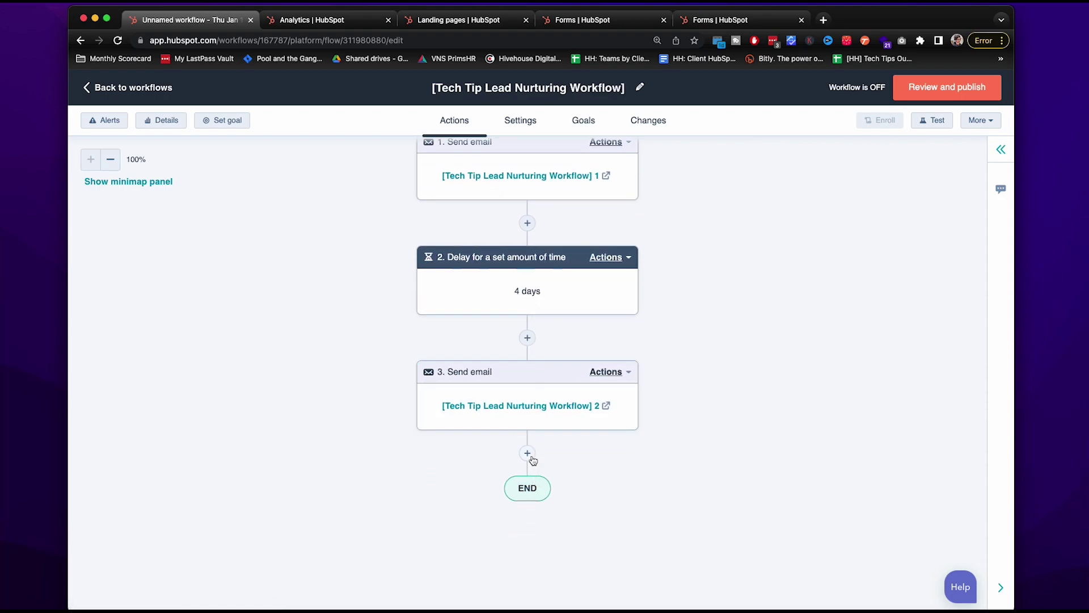
Step: Add an if/then branch after the second email that checks whether contacts opened the Workflow 2 email
left_click(527, 453)
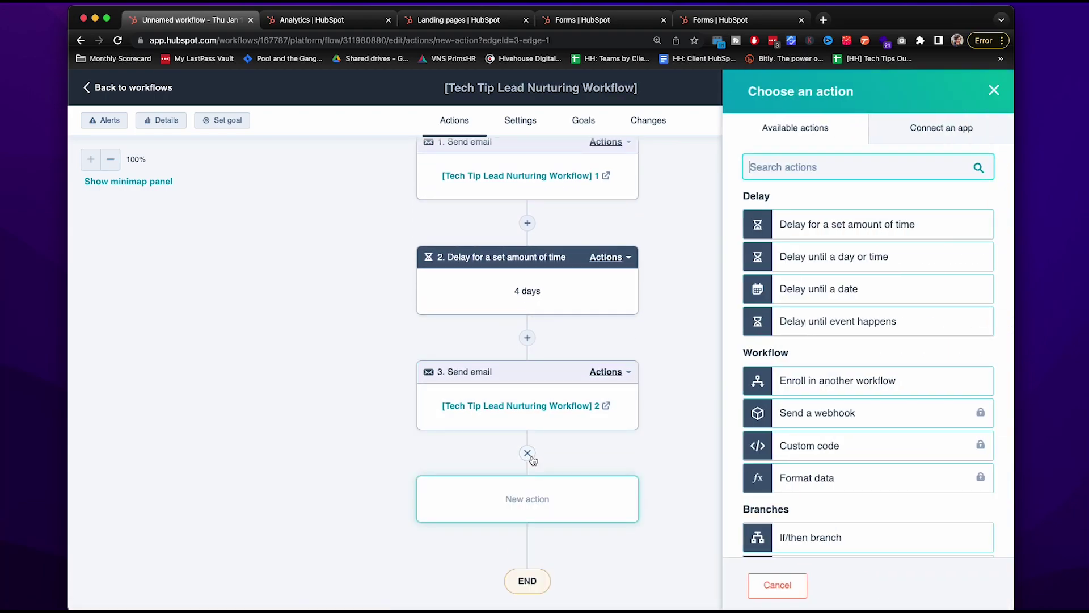
left_click(820, 542)
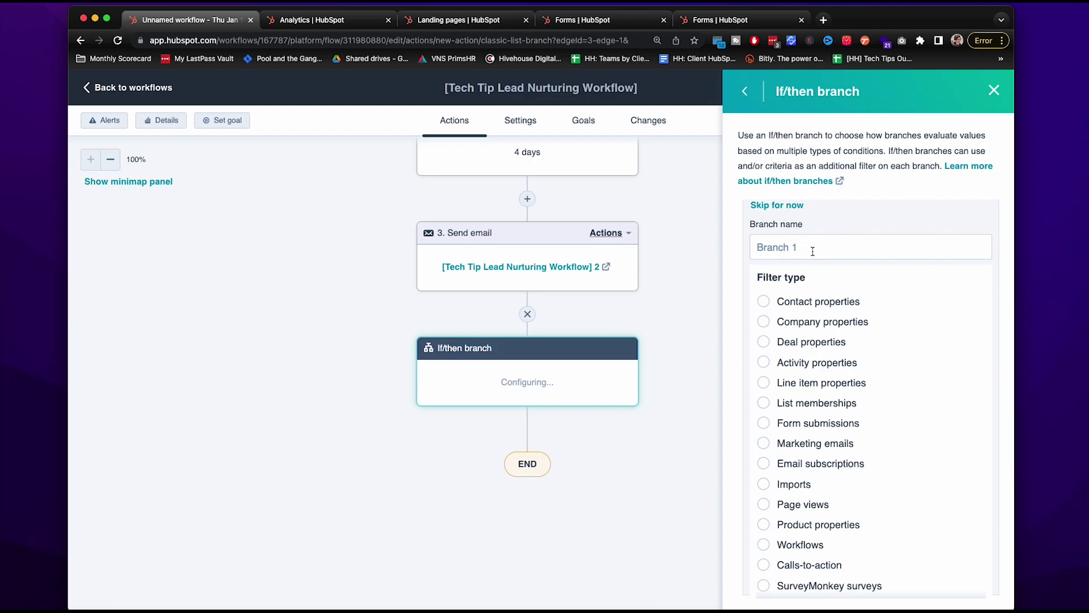
left_click(798, 449)
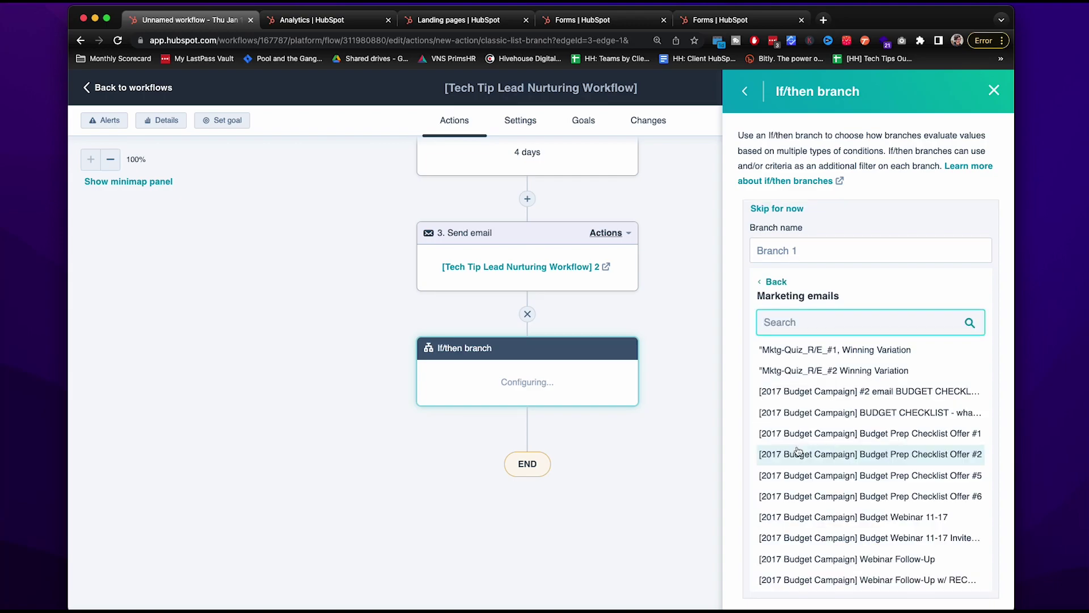
type("tech")
left_click(859, 414)
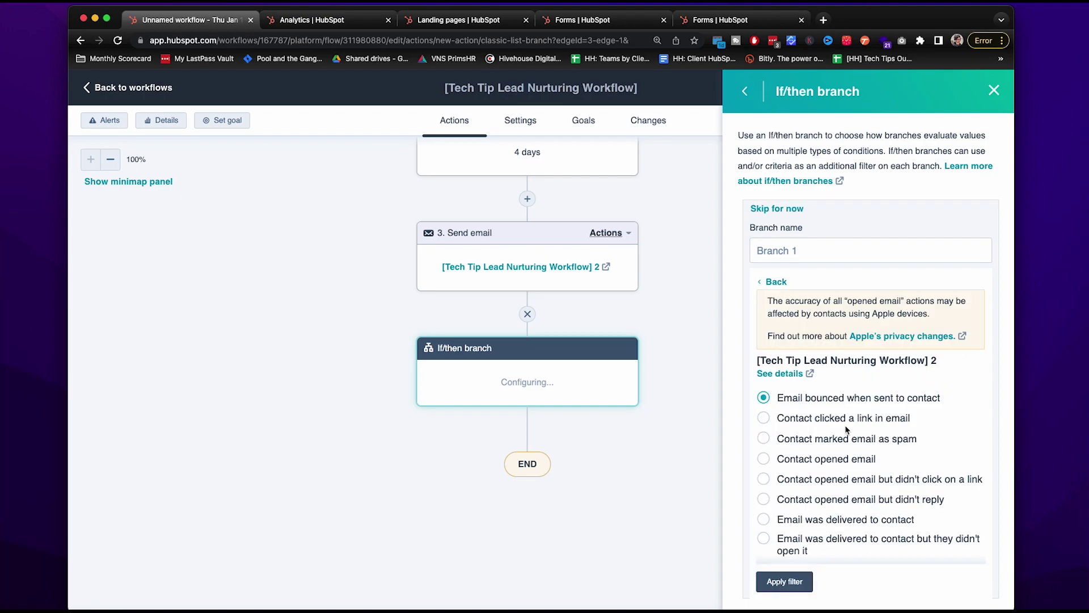
scroll(800, 454, "down", 3)
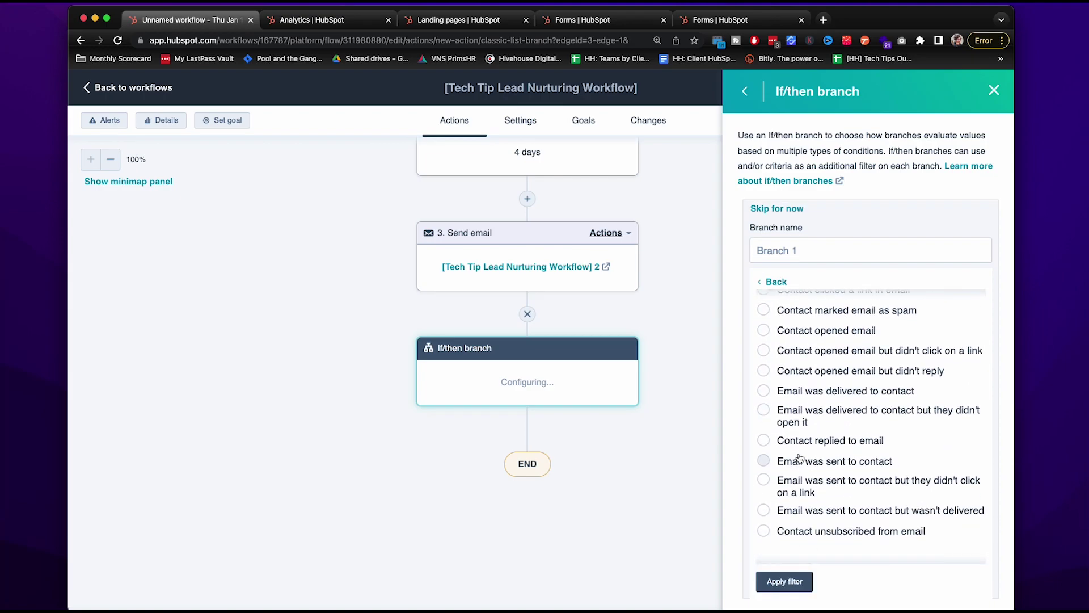
left_click(815, 332)
left_click(784, 583)
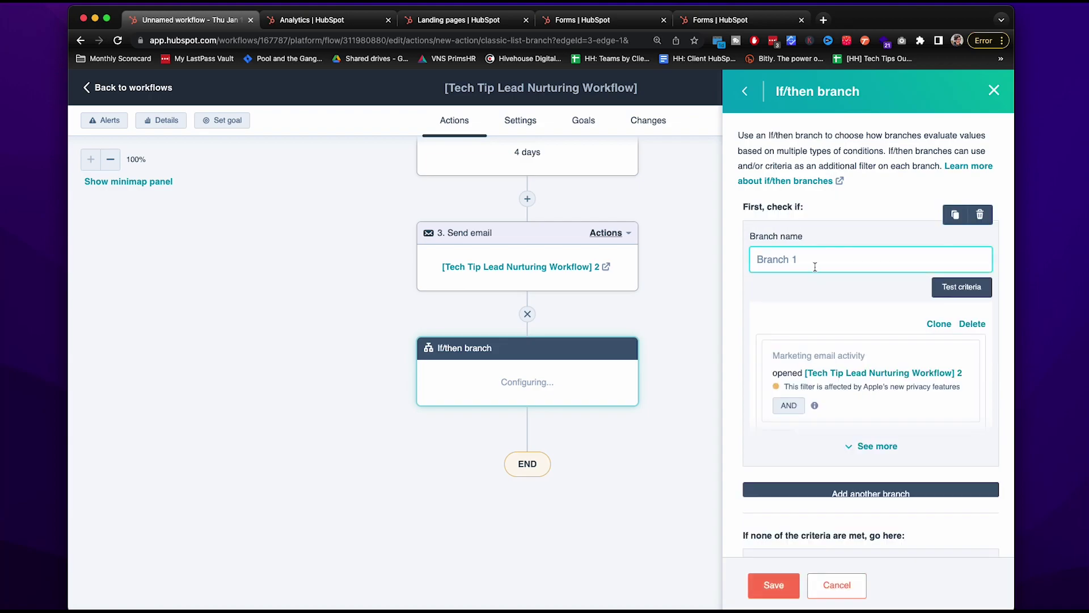
Step: Name the branches 'Opened Email 2' and 'General Marketing Tips' and save the branch
type("Opened Email 2")
scroll(789, 485, "down", 3)
left_click(789, 485)
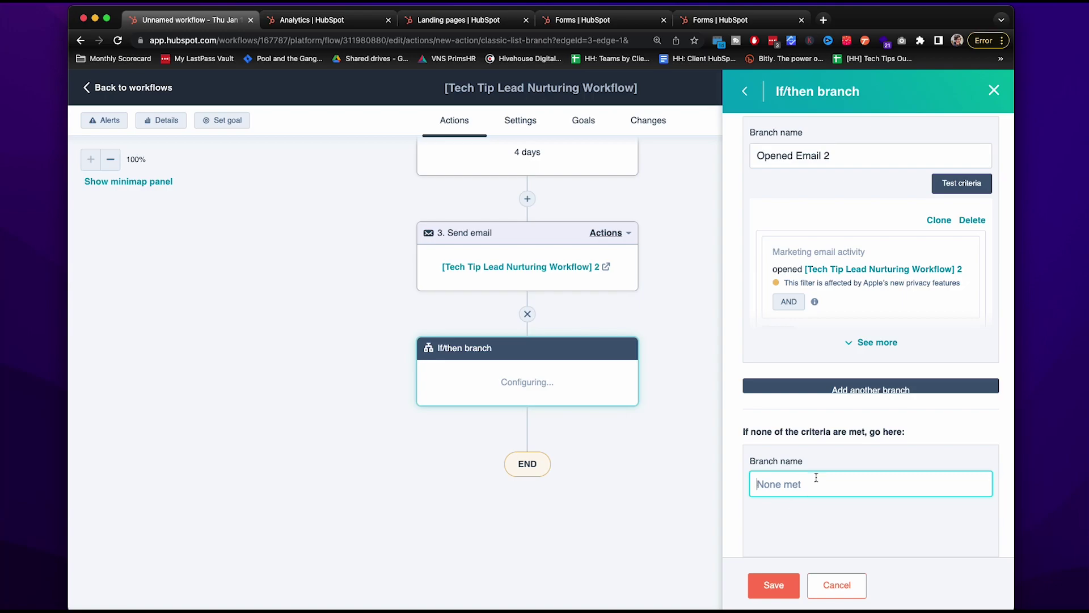
type("General Marketing Ti[s")
key("BackSpace")
key("BackSpace")
type("ps")
scroll(811, 493, "up", 3)
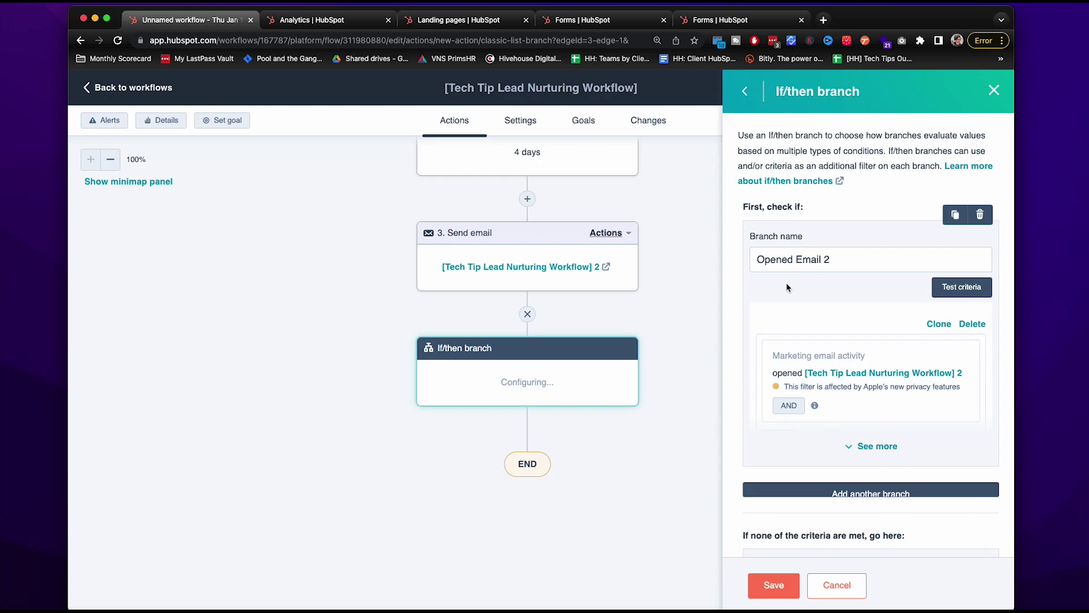
left_click(773, 585)
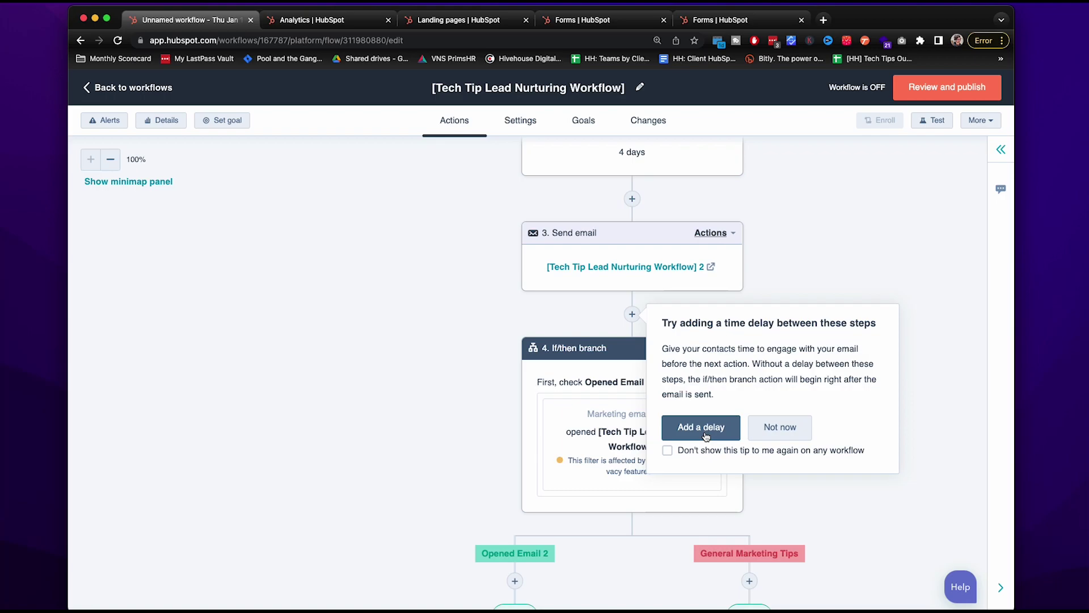
Step: Insert a 4-day delay before the if/then branch
left_click(701, 426)
left_click(801, 219)
left_click(801, 219)
left_click(802, 219)
left_click(801, 219)
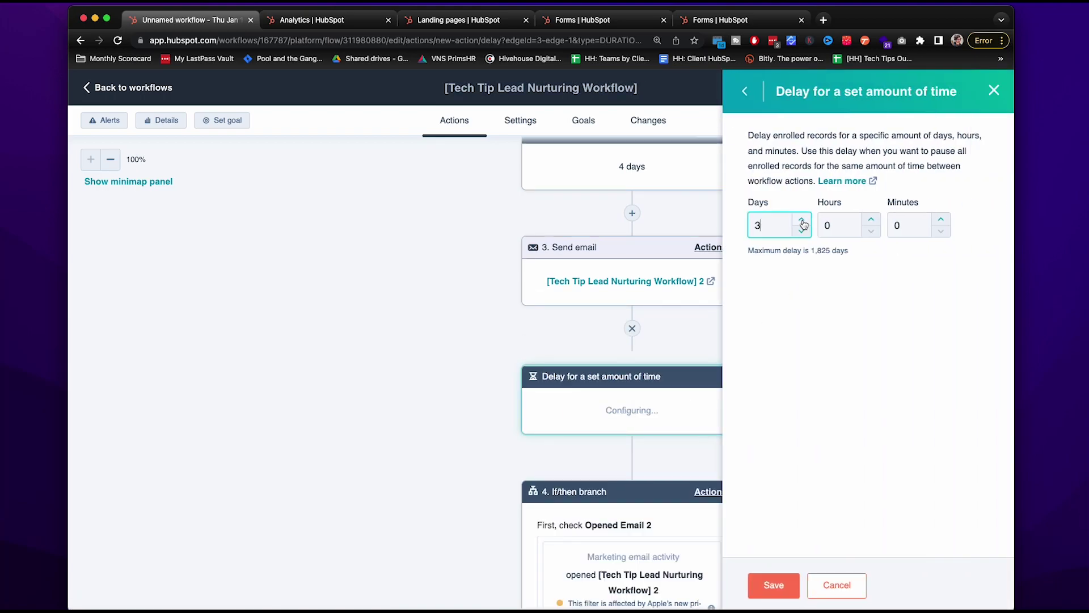
left_click(774, 585)
Step: Send the Workflow 3 email as the first step on the General Marketing Tips path
scroll(634, 318, "down", 5)
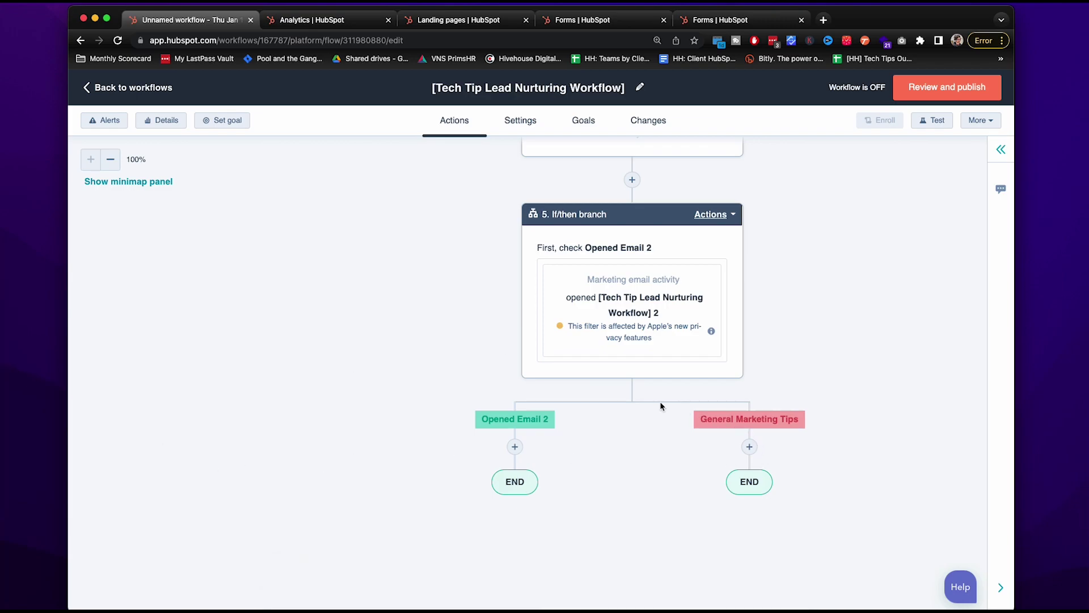
left_click(750, 447)
scroll(826, 471, "down", 5)
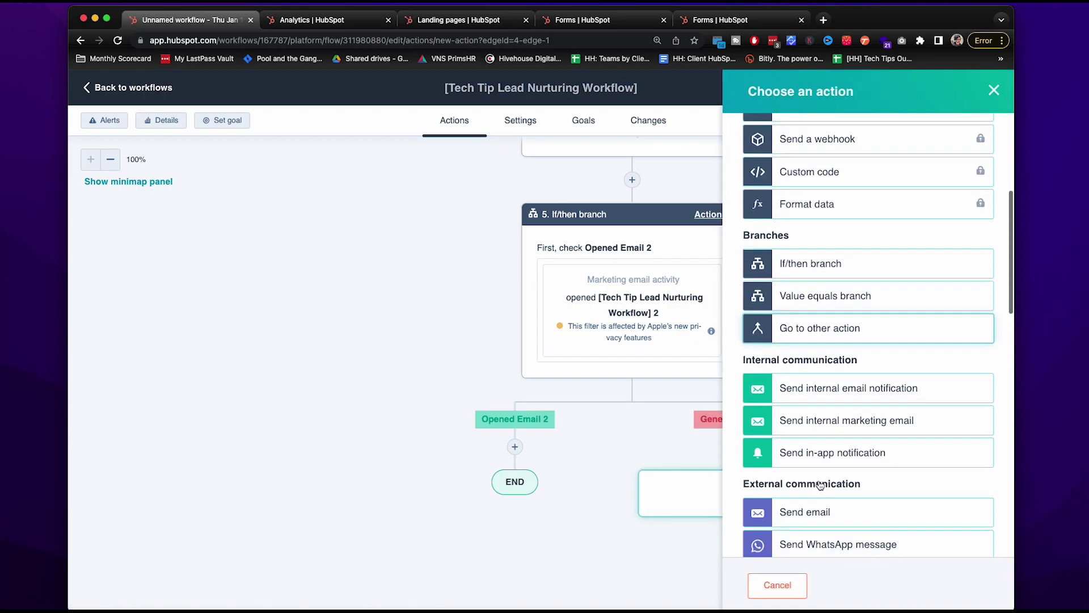
left_click(820, 497)
left_click(851, 178)
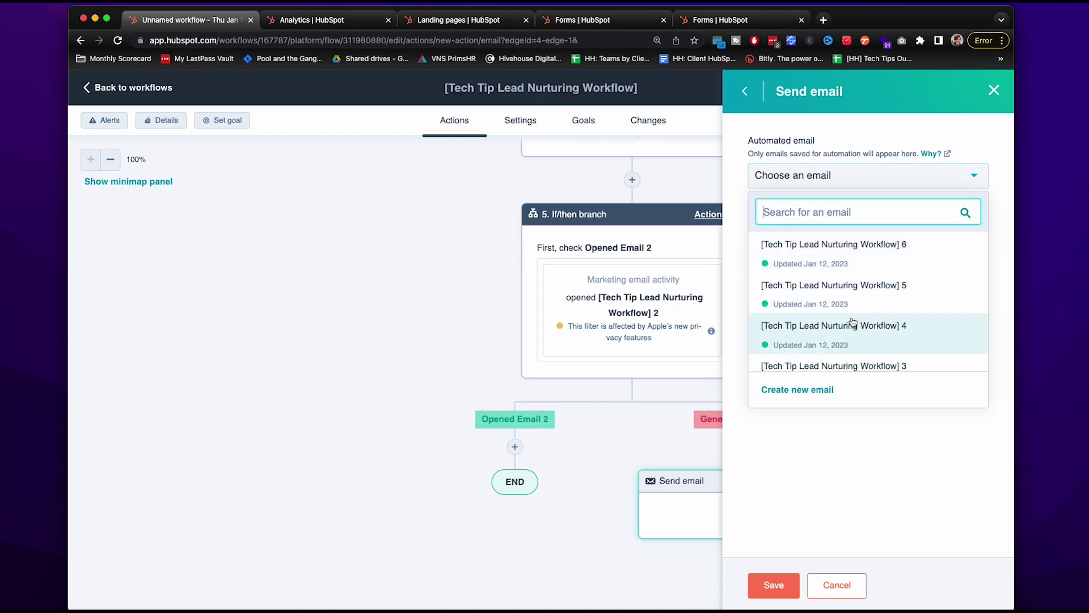
scroll(860, 313, "down", 2)
left_click(860, 313)
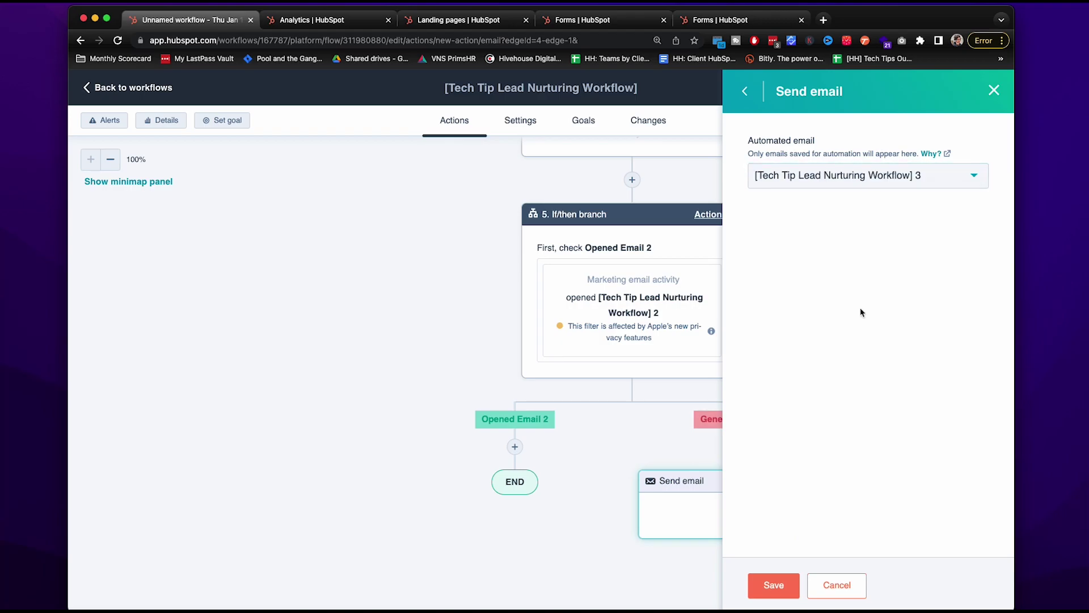
left_click(773, 584)
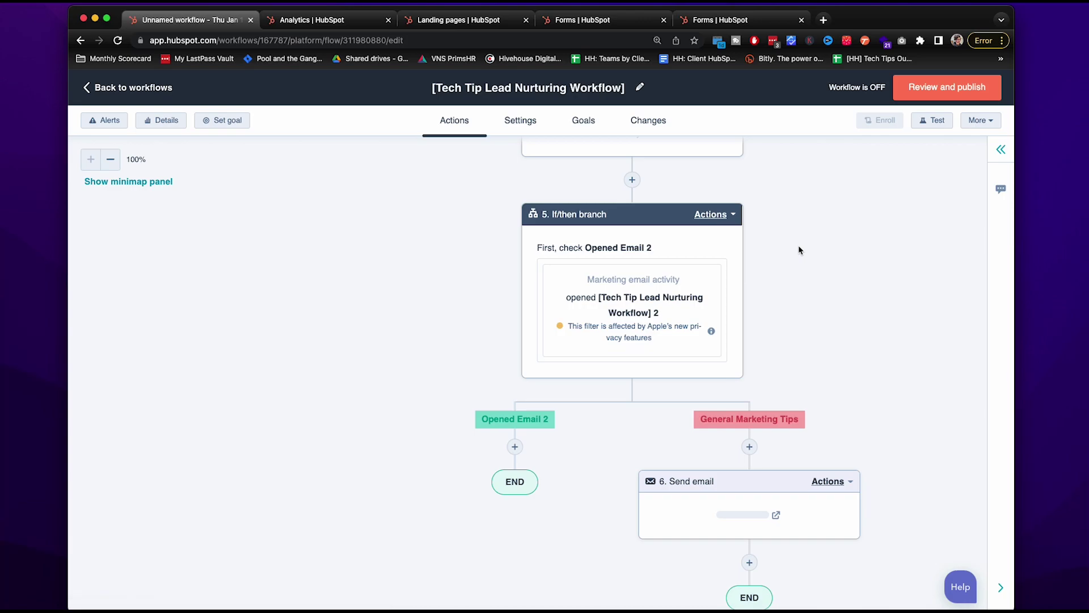
Step: Add step 7 on the Opened Email 2 path sending the [Tech Tip Lead Nurturing Workflow] 4 email
left_click(513, 447)
scroll(880, 408, "down", 4)
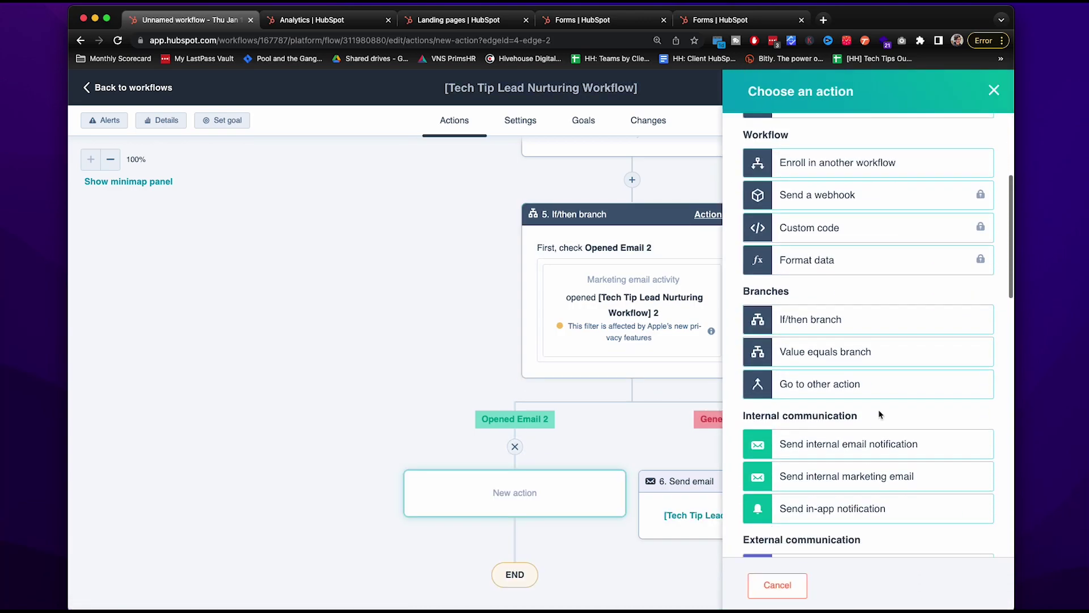
scroll(831, 445, "down", 2)
left_click(826, 489)
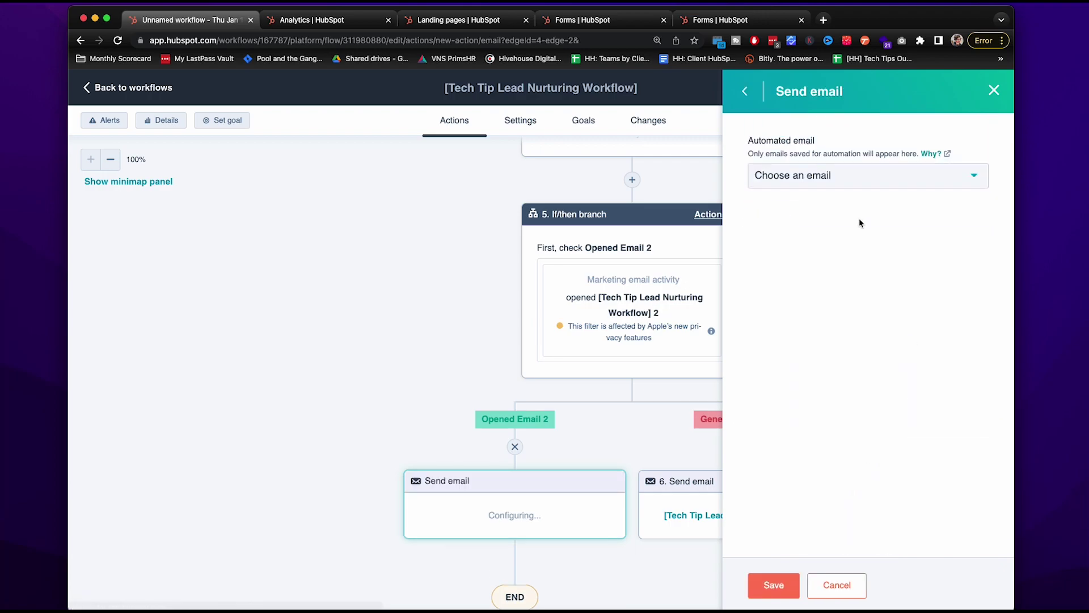
left_click(850, 186)
left_click(874, 285)
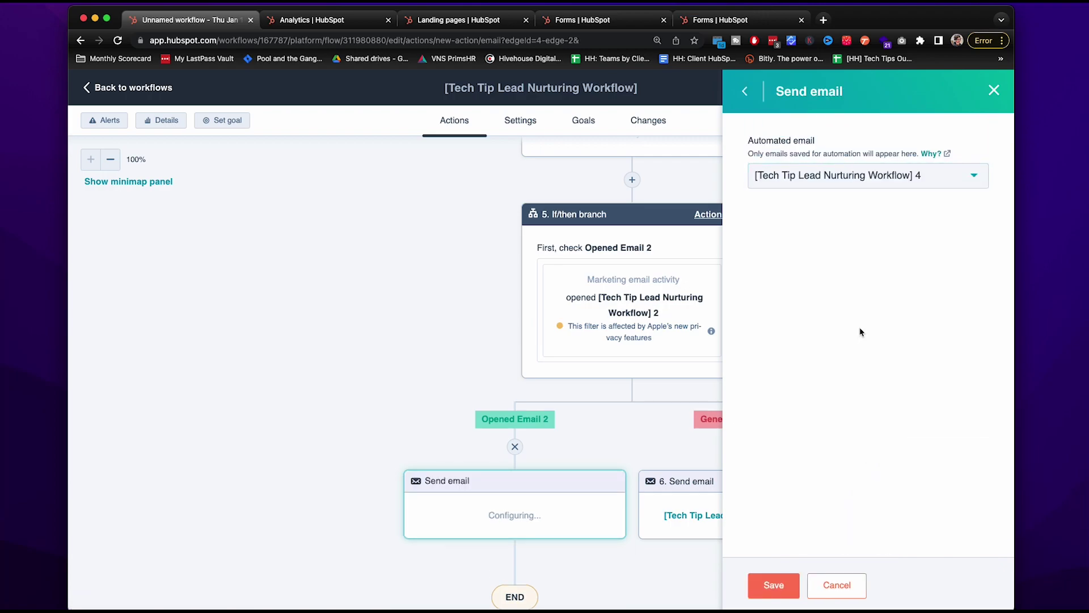
left_click(779, 586)
scroll(689, 404, "down", 3)
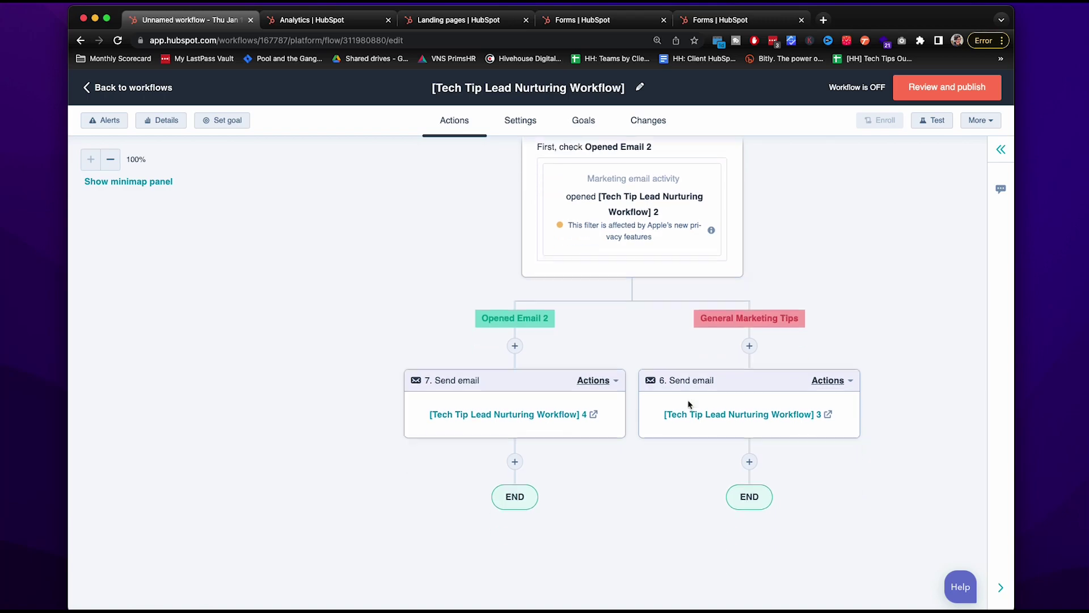
scroll(592, 421, "up", 5)
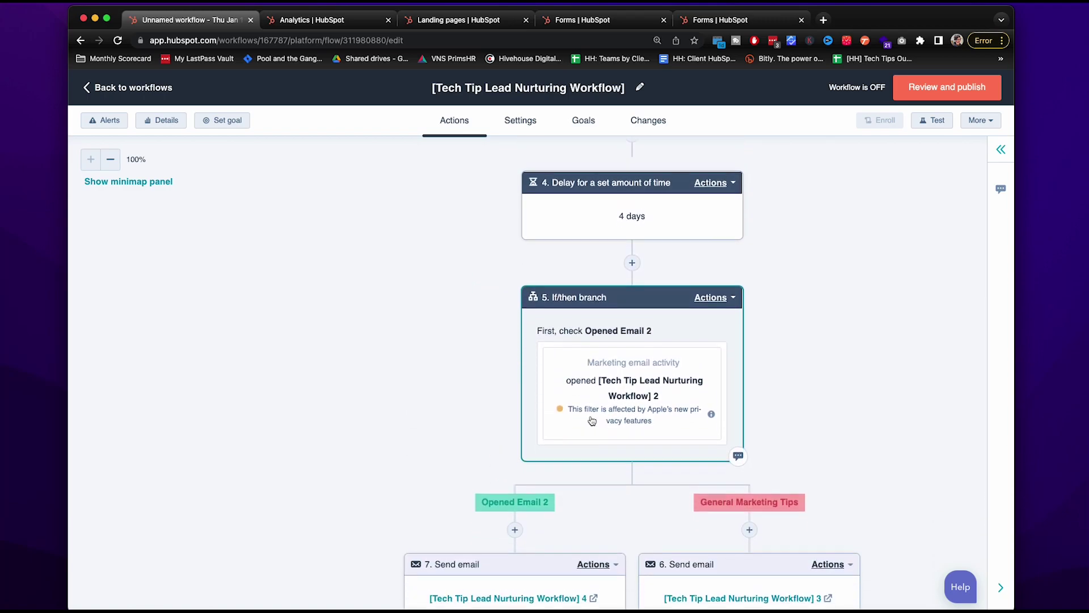
scroll(591, 420, "down", 2)
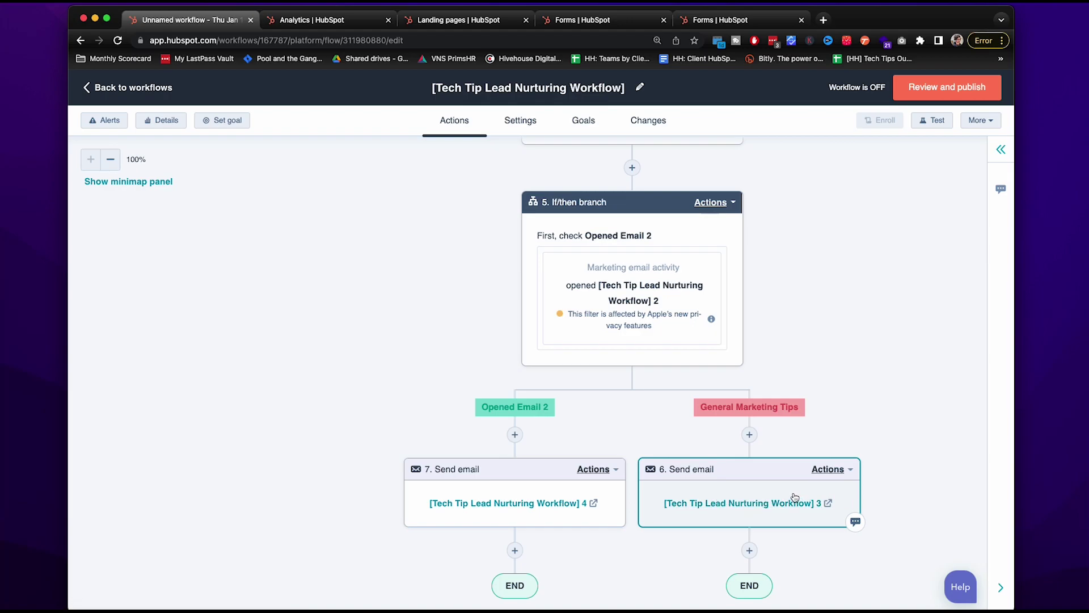
Step: Create an empty action slot below step 7 on the Opened Email 2 path
scroll(539, 456, "up", 1)
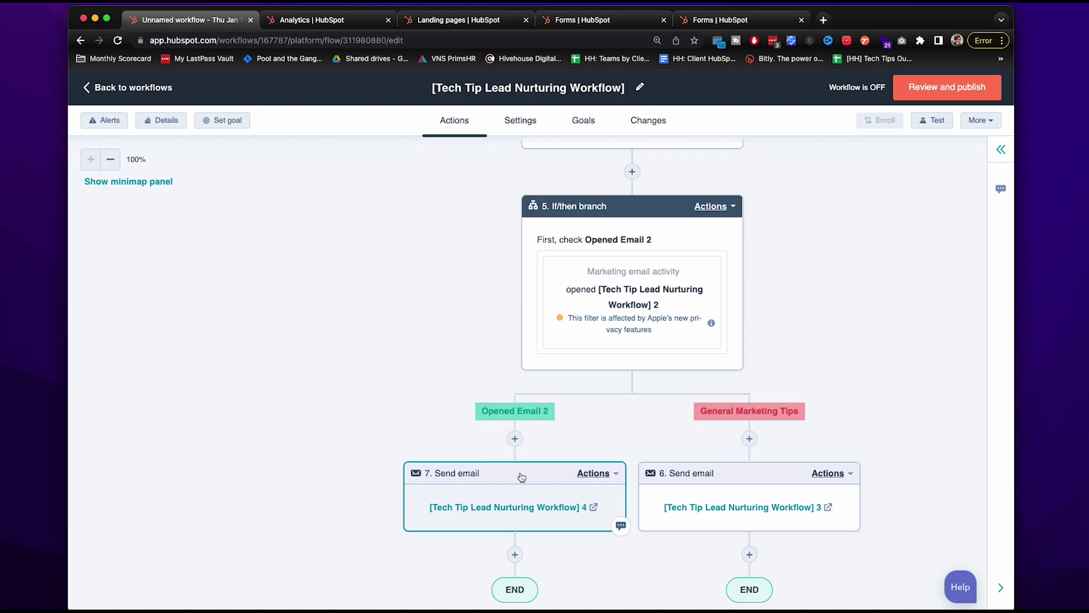
scroll(564, 454, "up", 5)
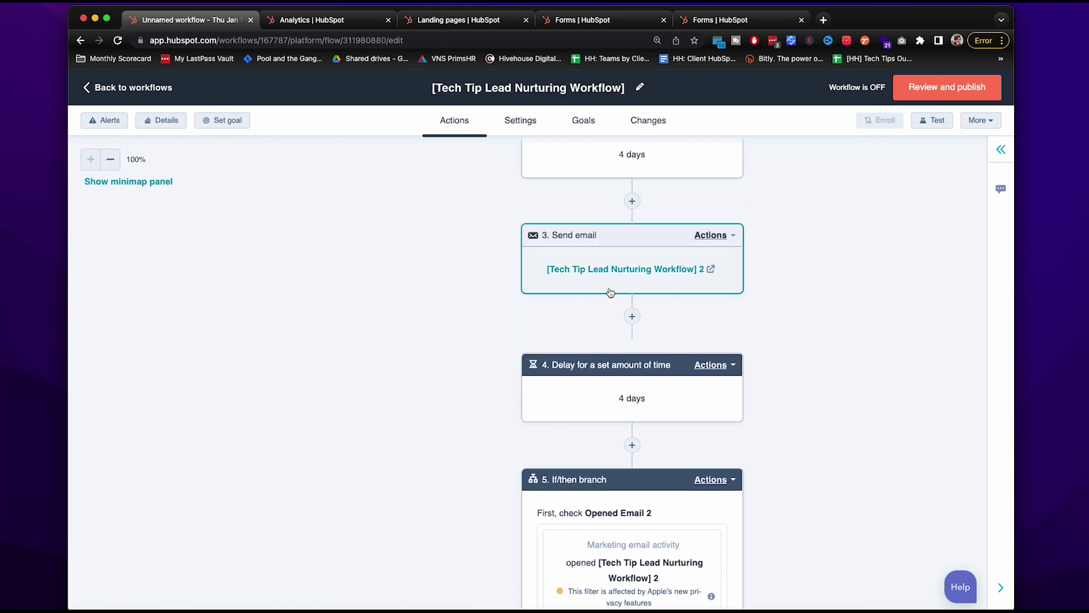
scroll(435, 413, "down", 3)
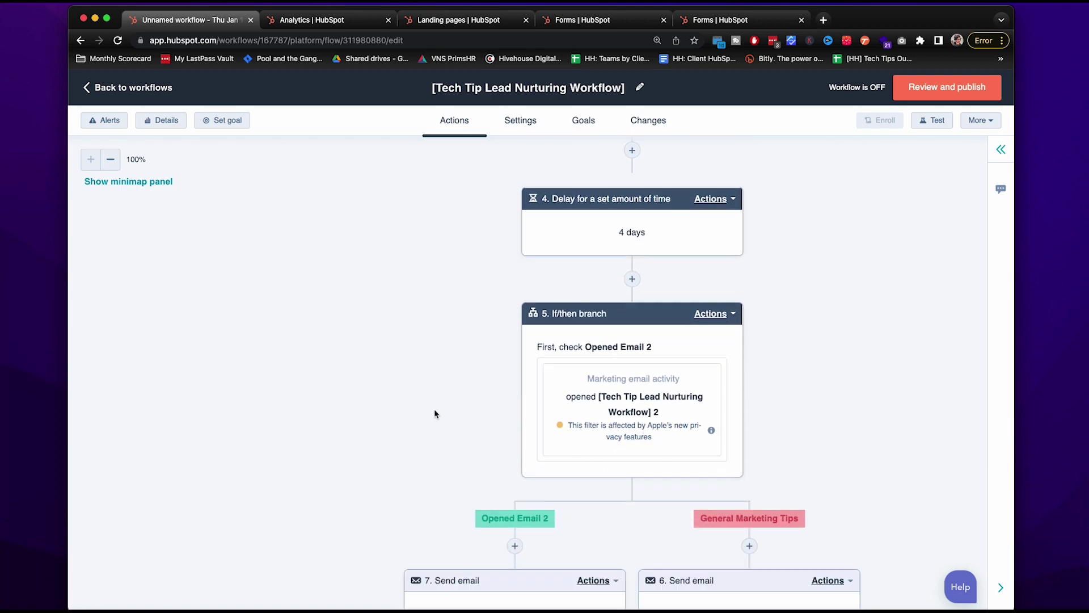
scroll(434, 413, "down", 3)
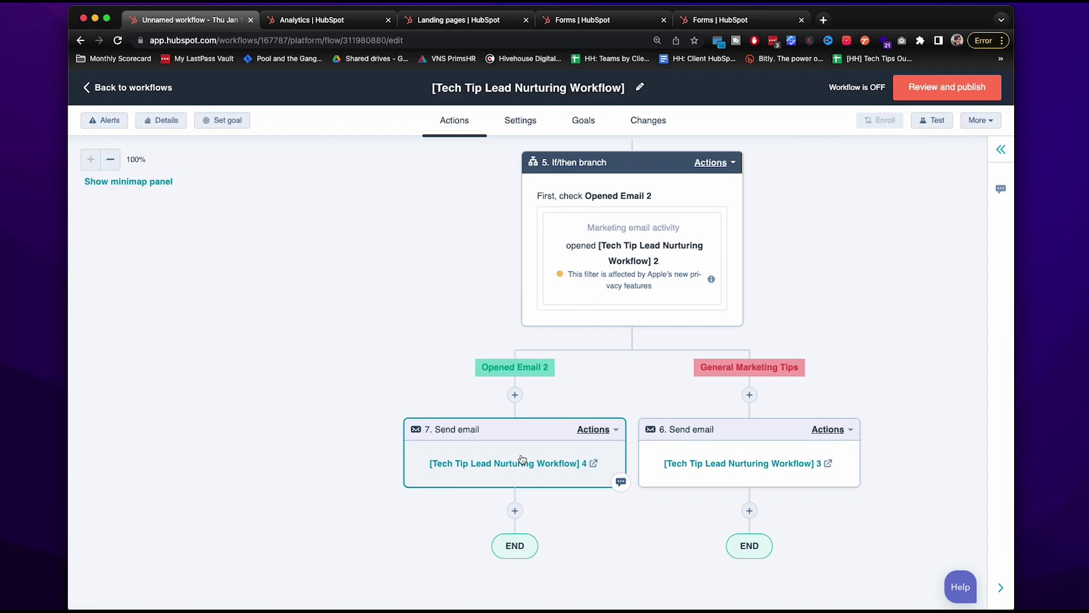
scroll(519, 468, "down", 1)
left_click(515, 476)
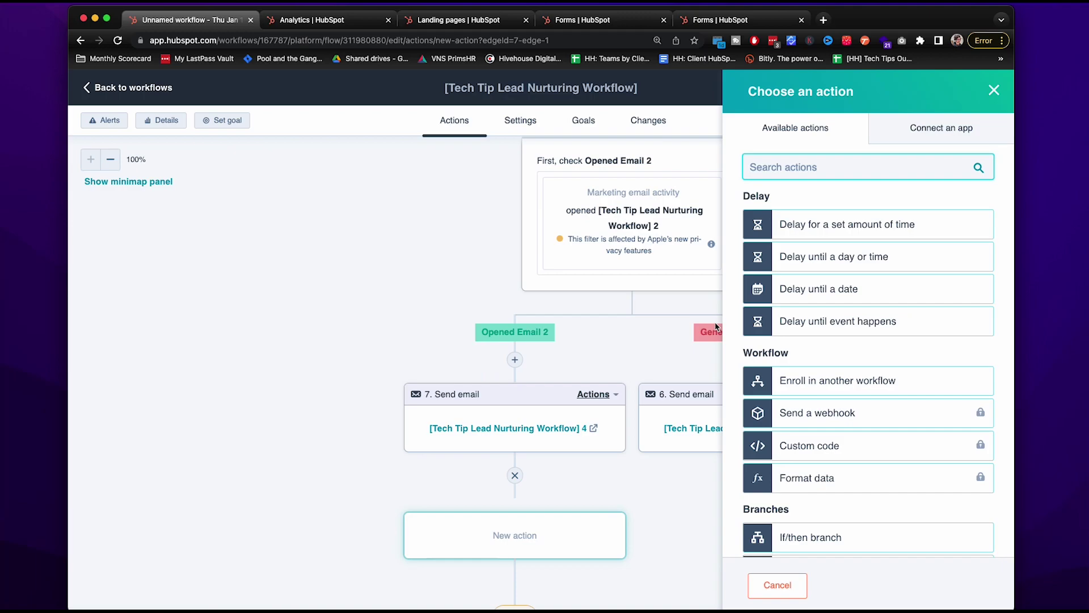
Step: Make the new Opened Email 2 step a 4-day fixed delay
left_click(874, 231)
left_click(802, 220)
left_click(802, 219)
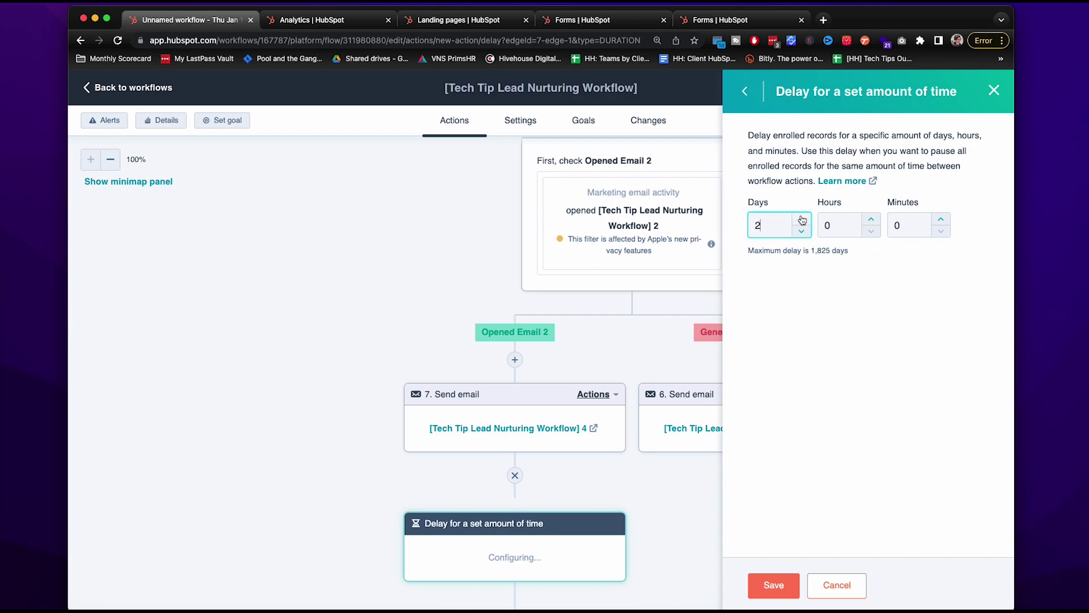
left_click(802, 220)
left_click(775, 584)
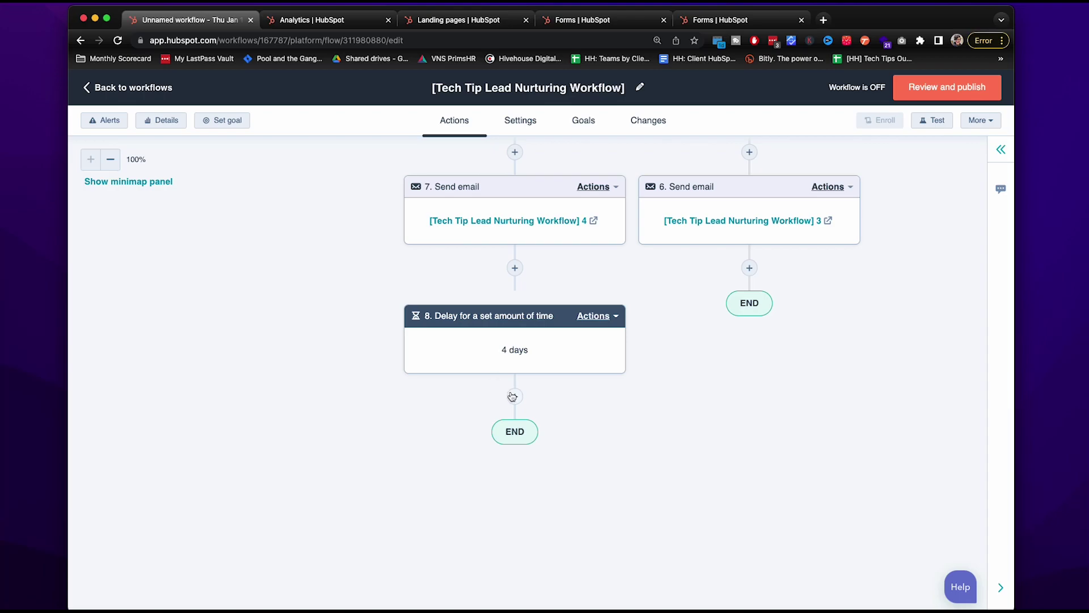
Step: Send the Workflow 6 email after that delay on the Opened Email 2 path
left_click(515, 396)
scroll(839, 406, "down", 5)
left_click(805, 531)
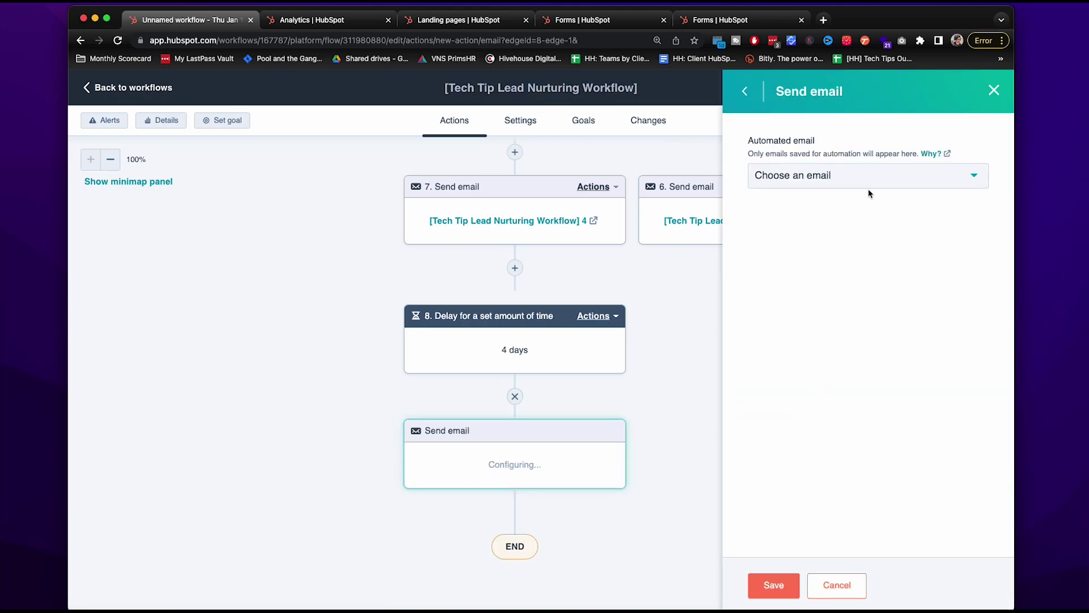
left_click(868, 177)
left_click(843, 340)
left_click(775, 585)
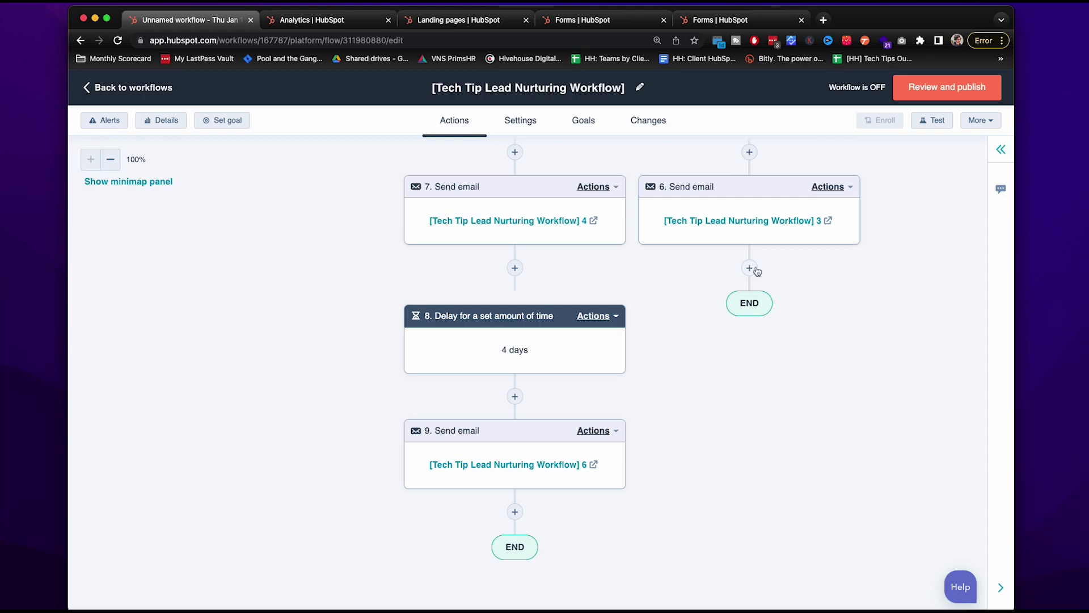
Step: Add a 4-day delay after the Workflow 3 email on General Marketing Tips
left_click(750, 268)
left_click(863, 225)
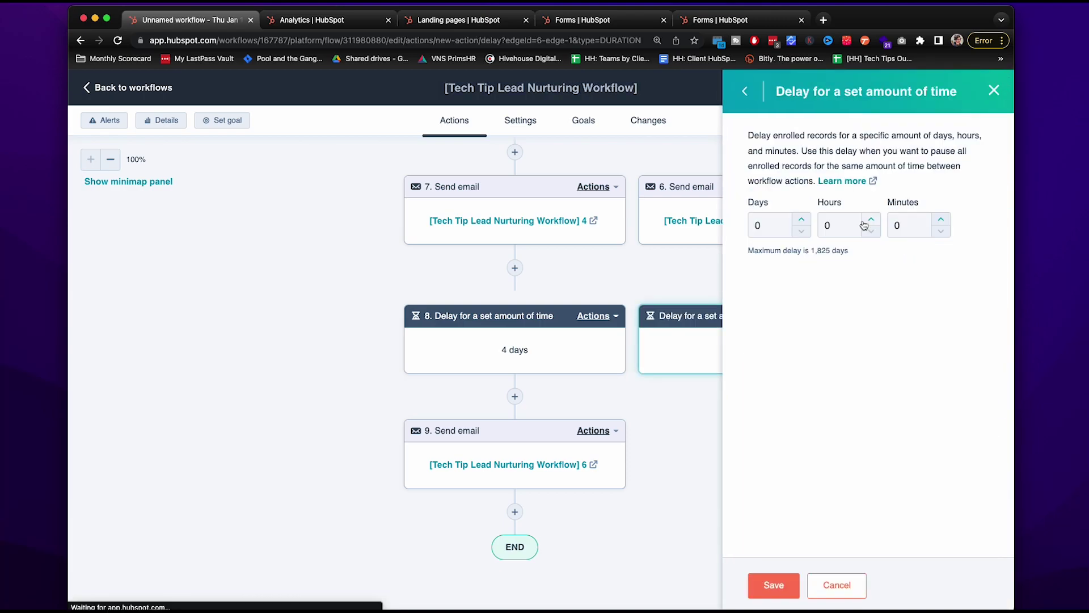
left_click(800, 219)
left_click(801, 231)
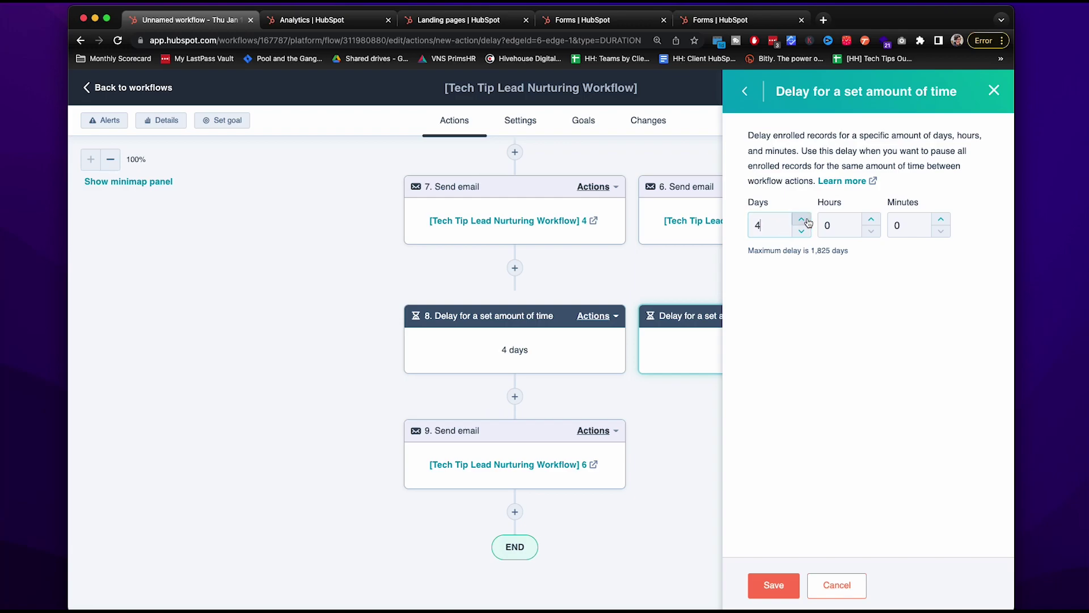
left_click(778, 595)
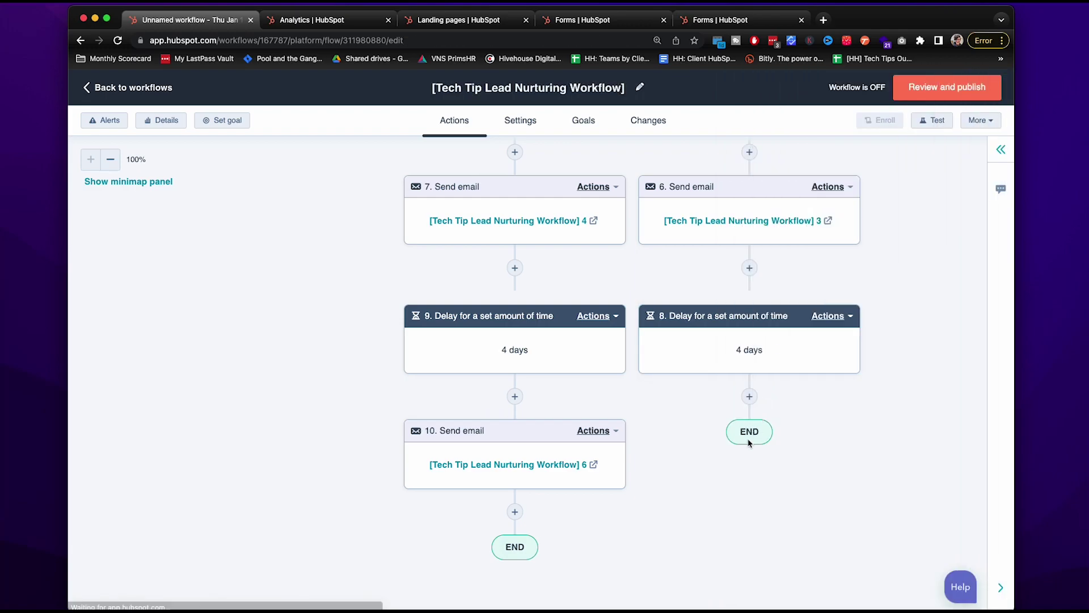
Step: Send the [Tech Tip Lead Nurturing Workflow] 5 email after the General Marketing Tips delay
left_click(750, 396)
scroll(815, 418, "down", 5)
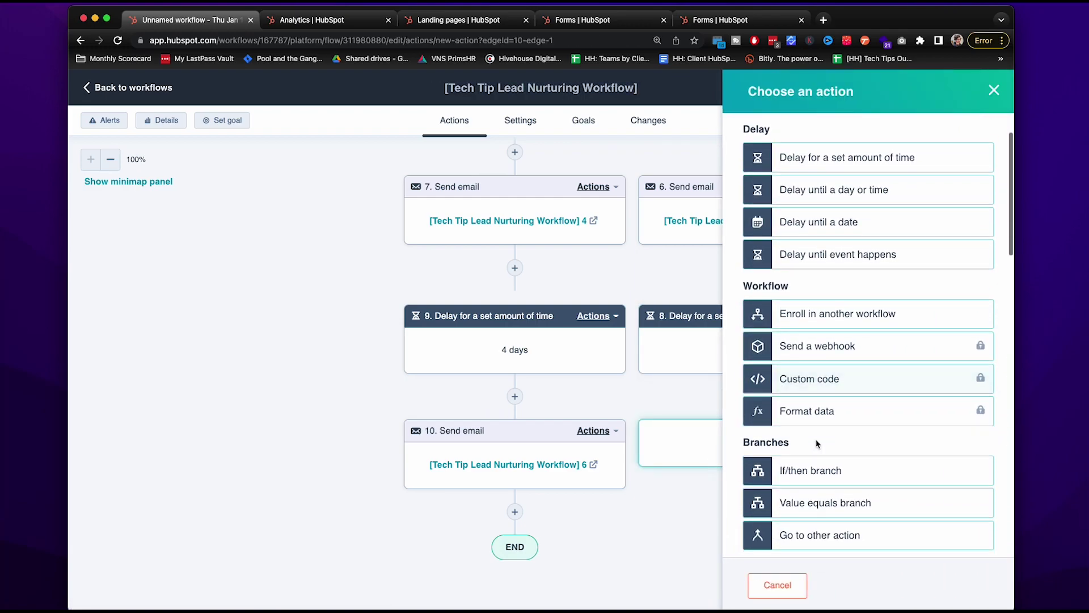
left_click(887, 465)
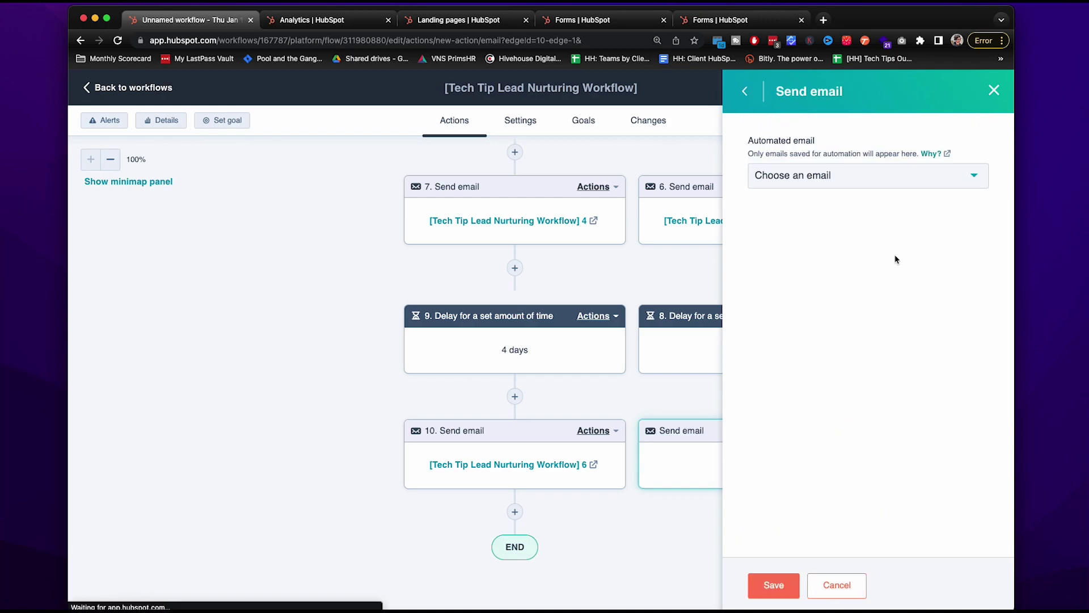
left_click(856, 175)
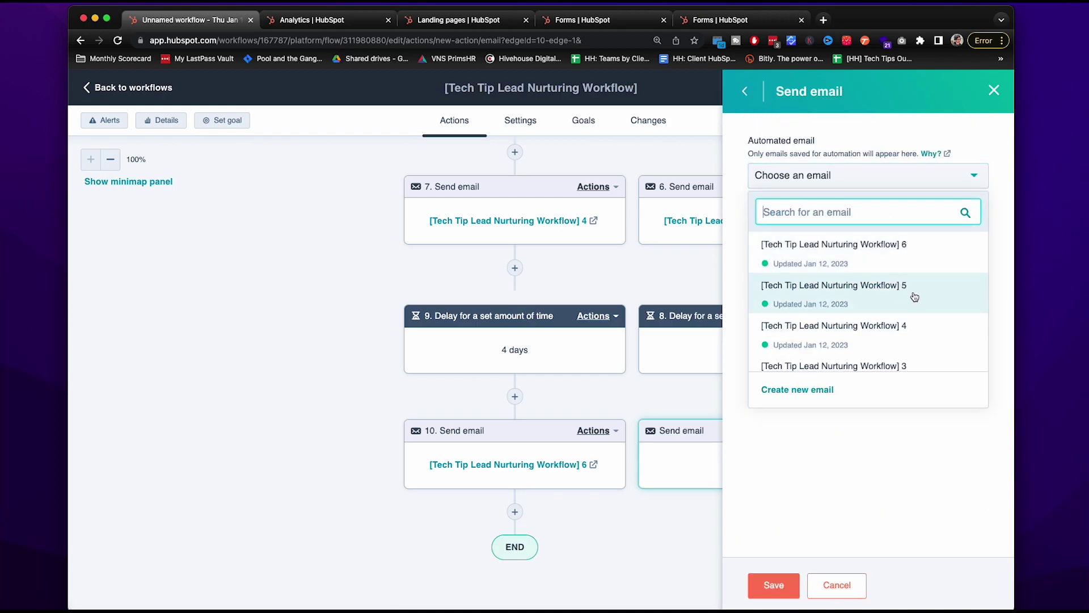
left_click(914, 296)
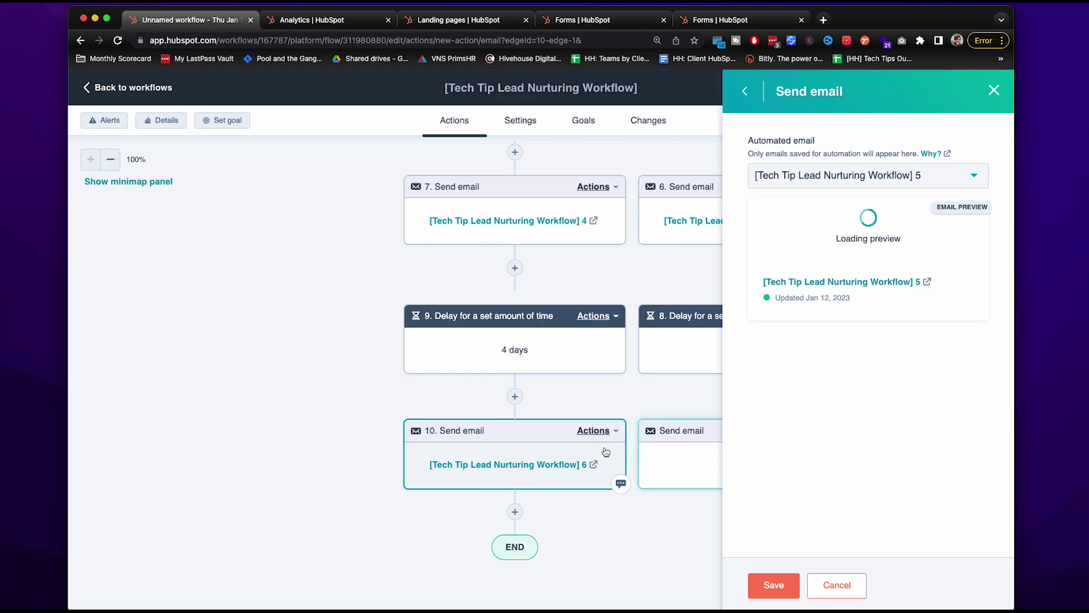
left_click(772, 585)
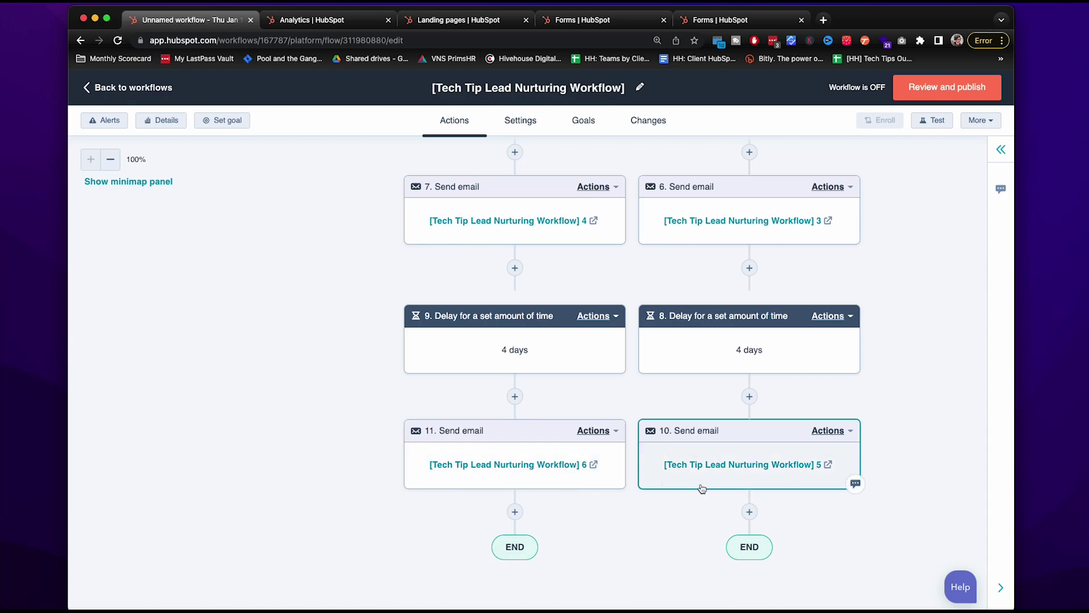
scroll(589, 458, "up", 3)
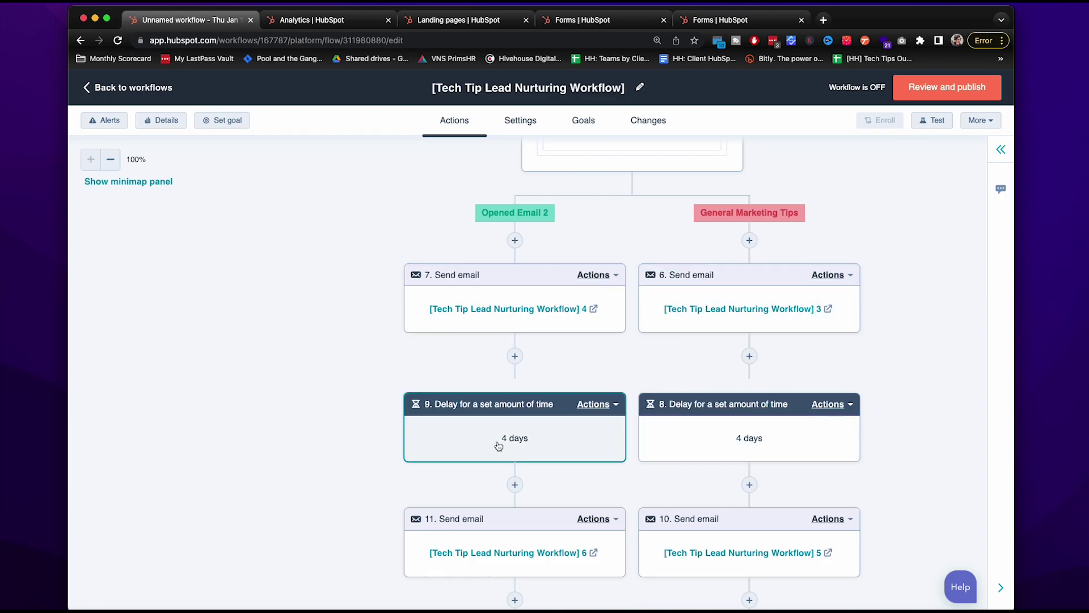
scroll(508, 499, "up", 1)
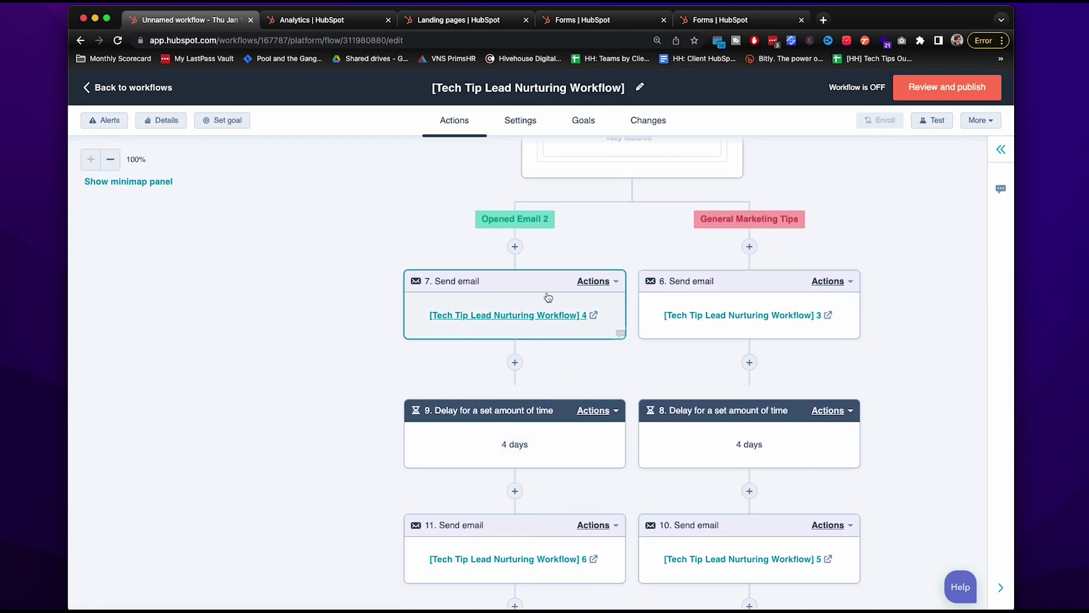
scroll(761, 399, "up", 1)
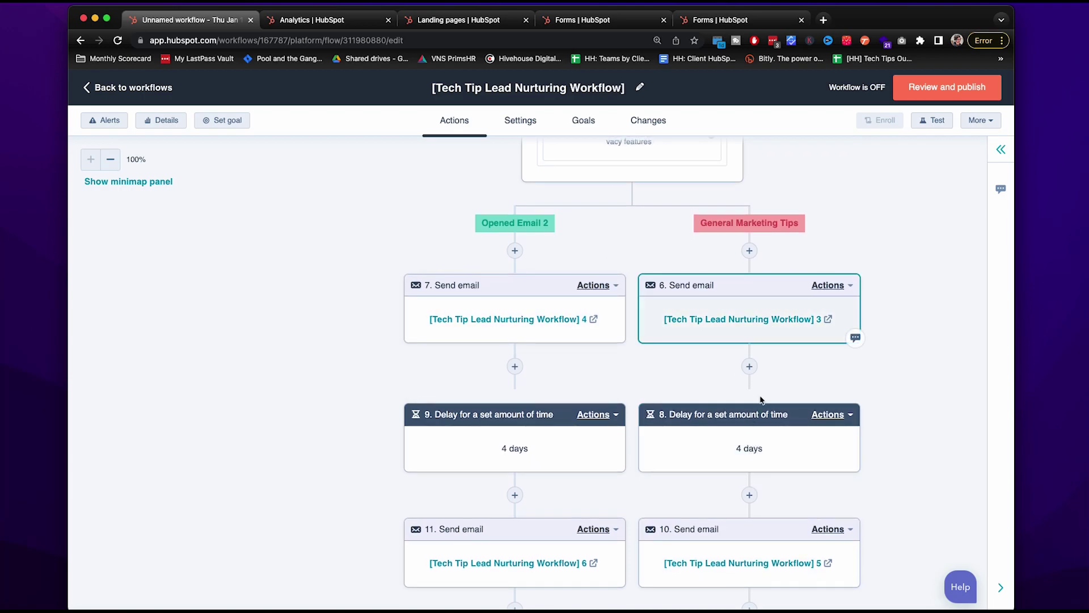
scroll(754, 446, "up", 3)
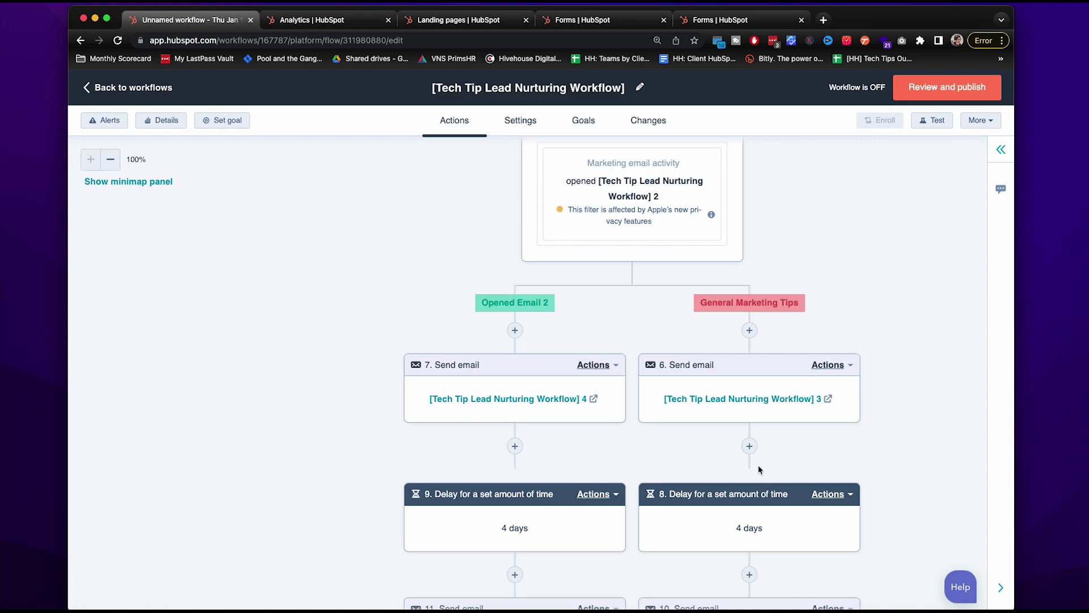
scroll(757, 469, "down", 5)
scroll(757, 469, "up", 15)
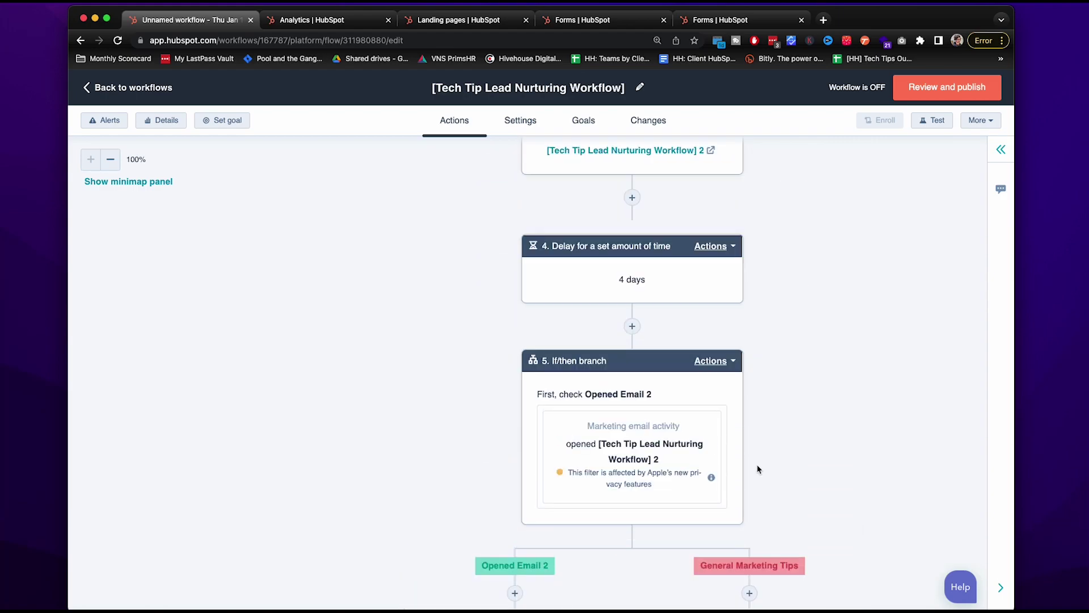
scroll(771, 330, "up", 7)
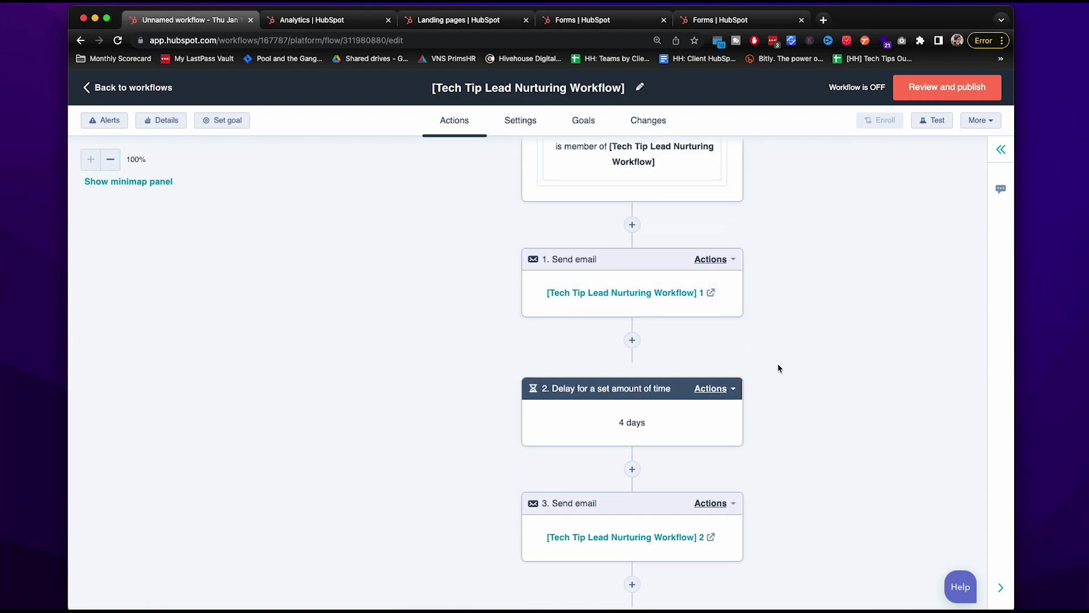
scroll(776, 406, "down", 7)
scroll(731, 407, "down", 9)
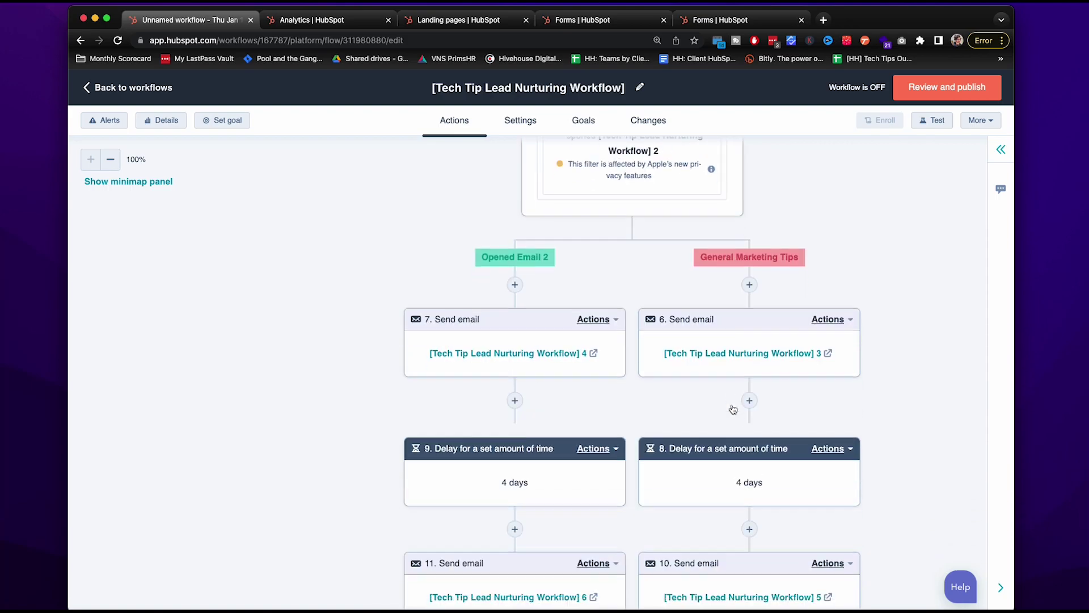
scroll(742, 542, "down", 1)
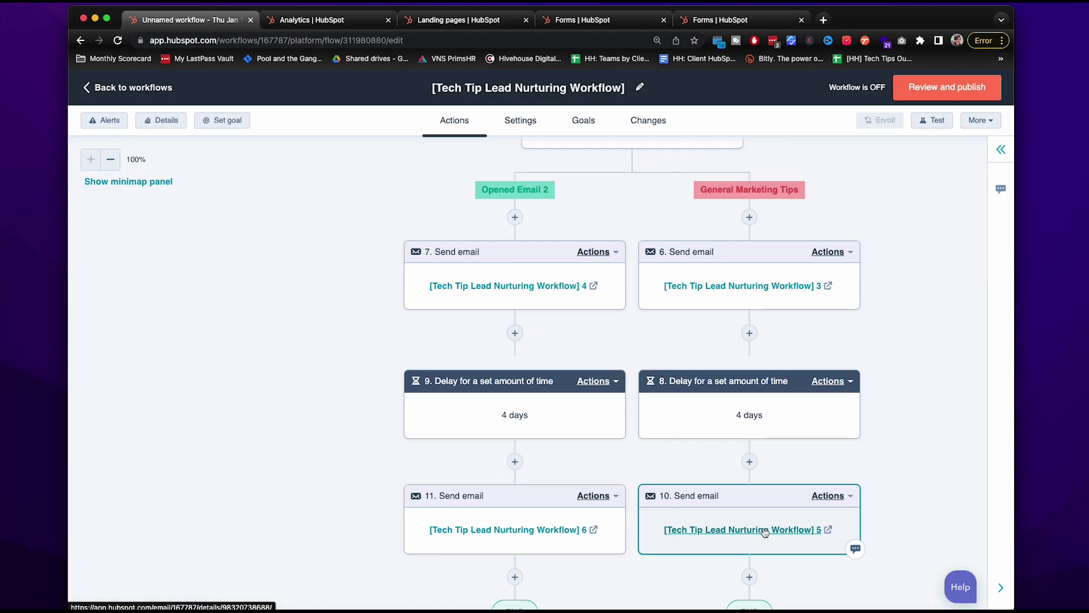
Step: Open the workflow Settings, browse Campaign options, and cancel creating a new campaign
left_click(509, 126)
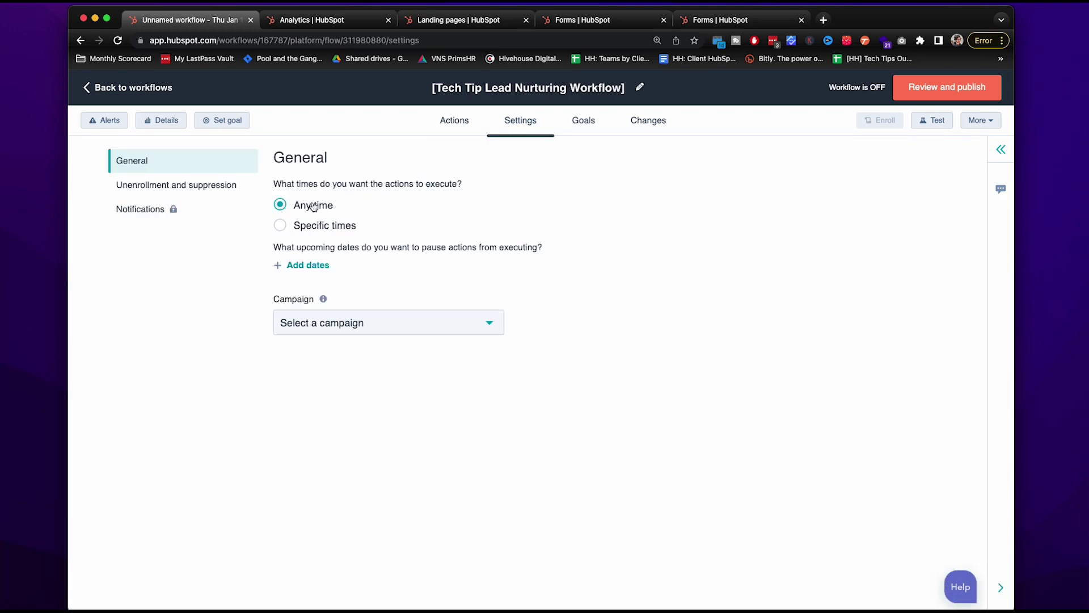
left_click(377, 317)
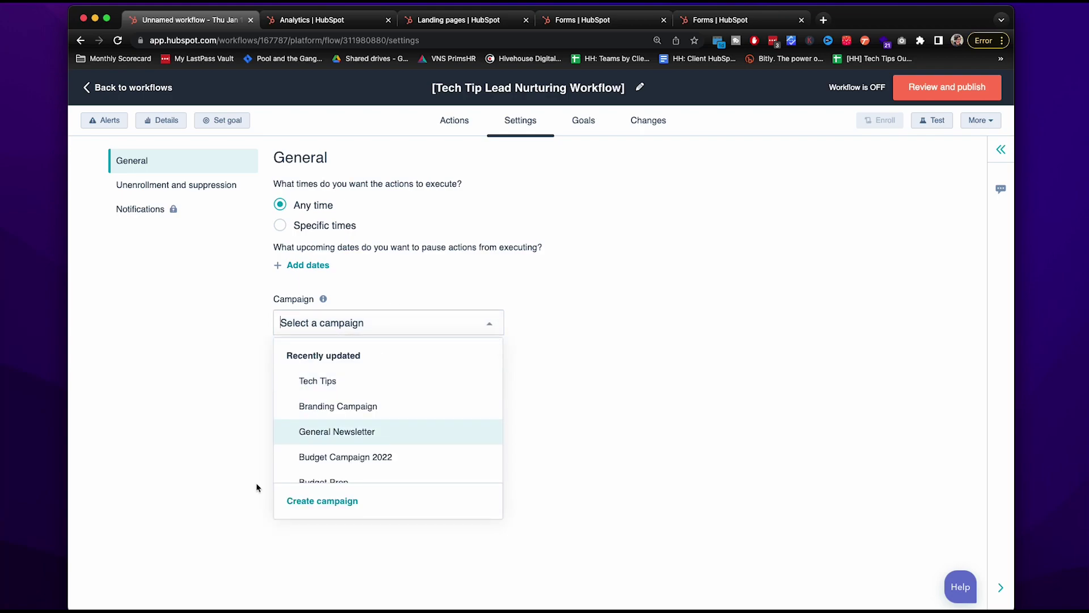
left_click(321, 502)
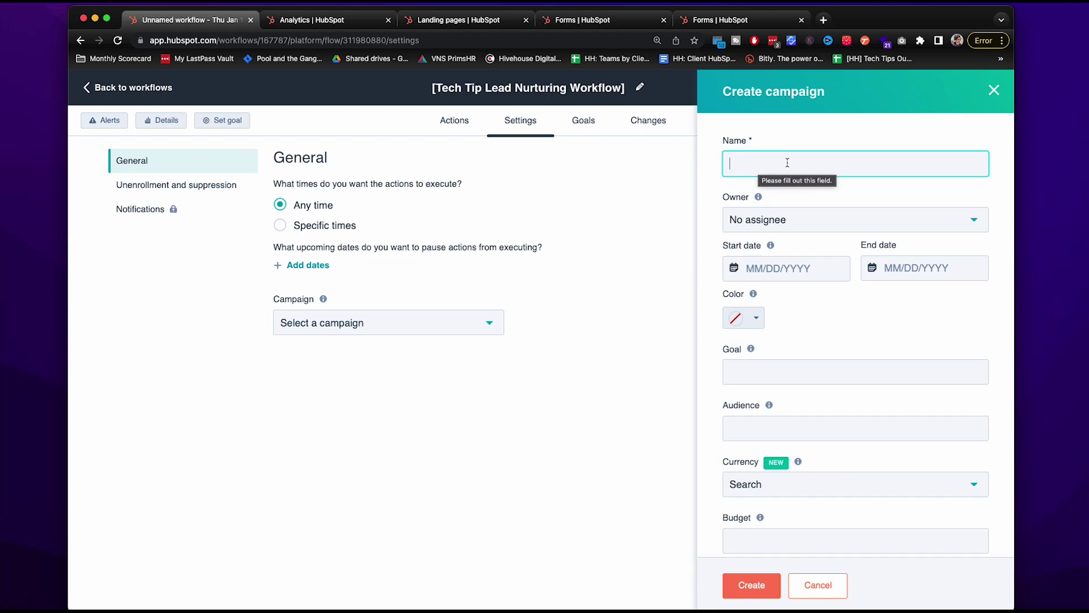
left_click(994, 90)
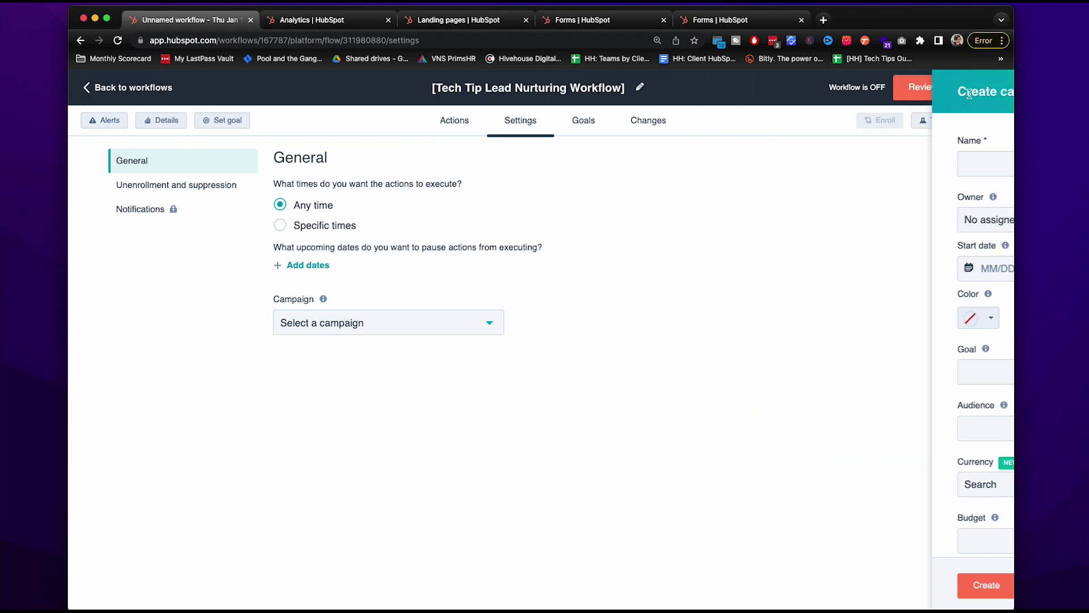
Step: Choose 'Do not remove them from other workflows' under Unenrollment and suppression, then save
left_click(212, 194)
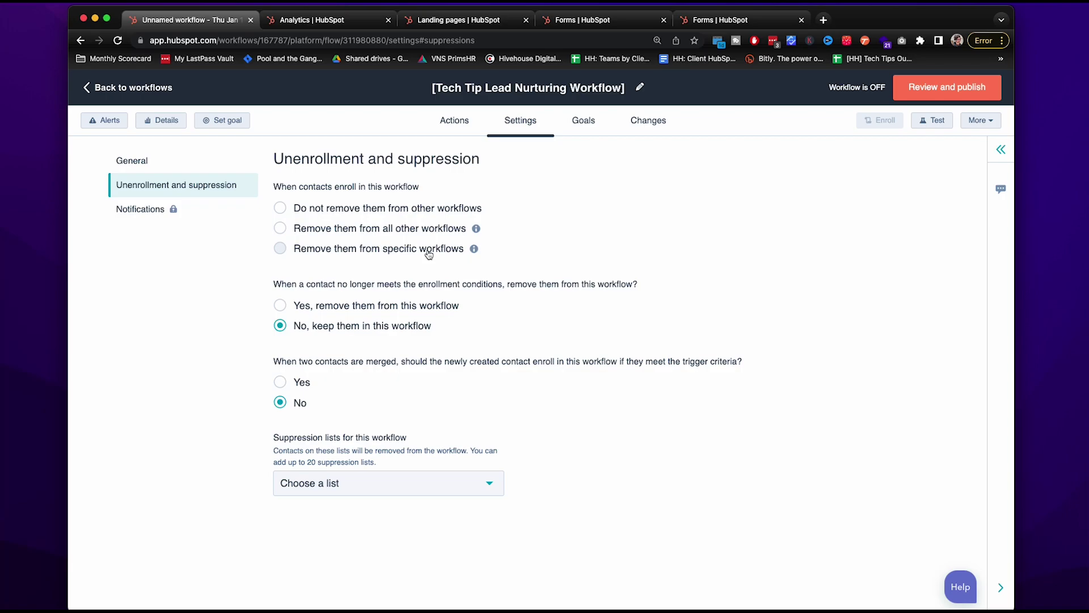
left_click(300, 209)
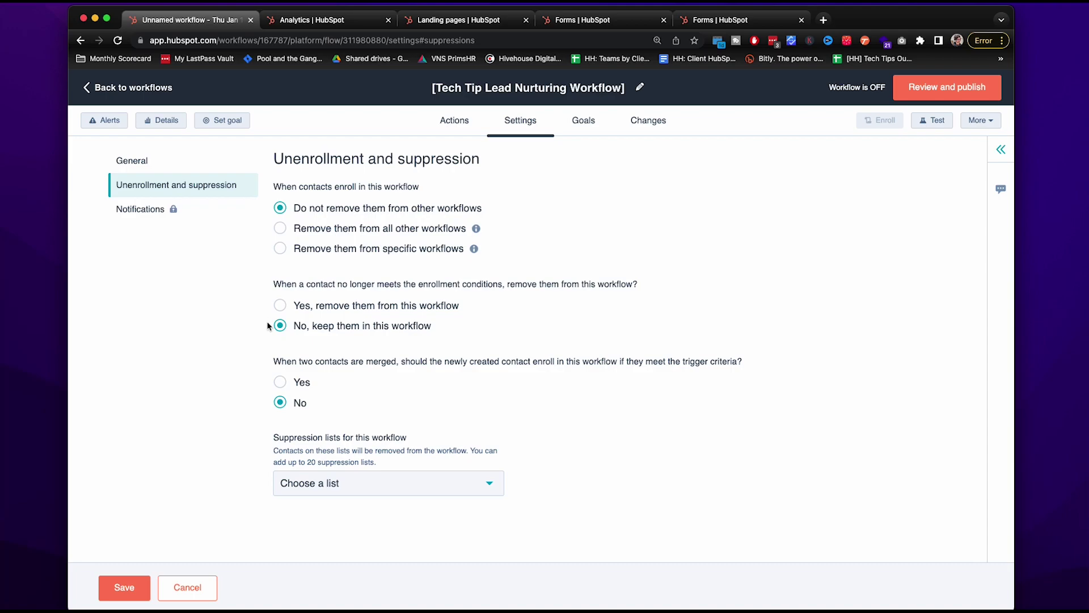
scroll(269, 326, "down", 1)
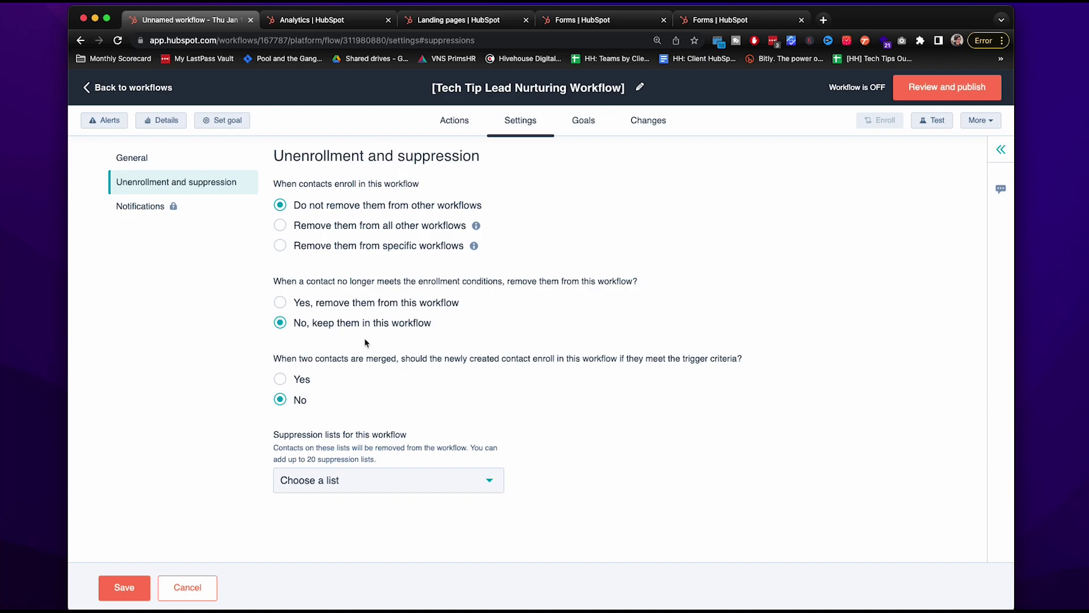
left_click(128, 588)
Step: Glance at the Goals tab, then view the Changes tab listing five recent edits
left_click(598, 125)
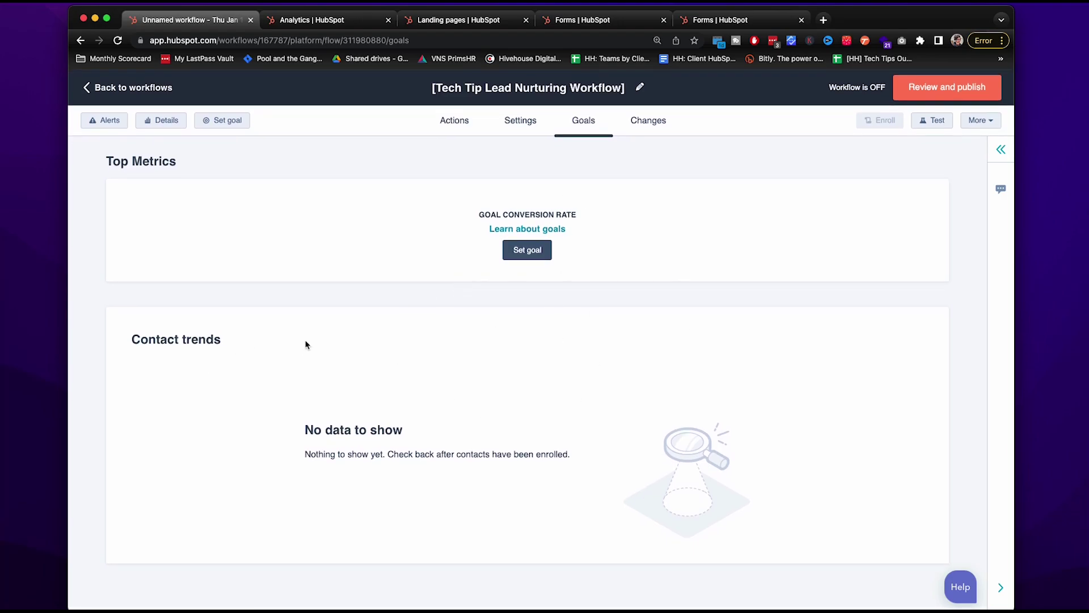
left_click(650, 122)
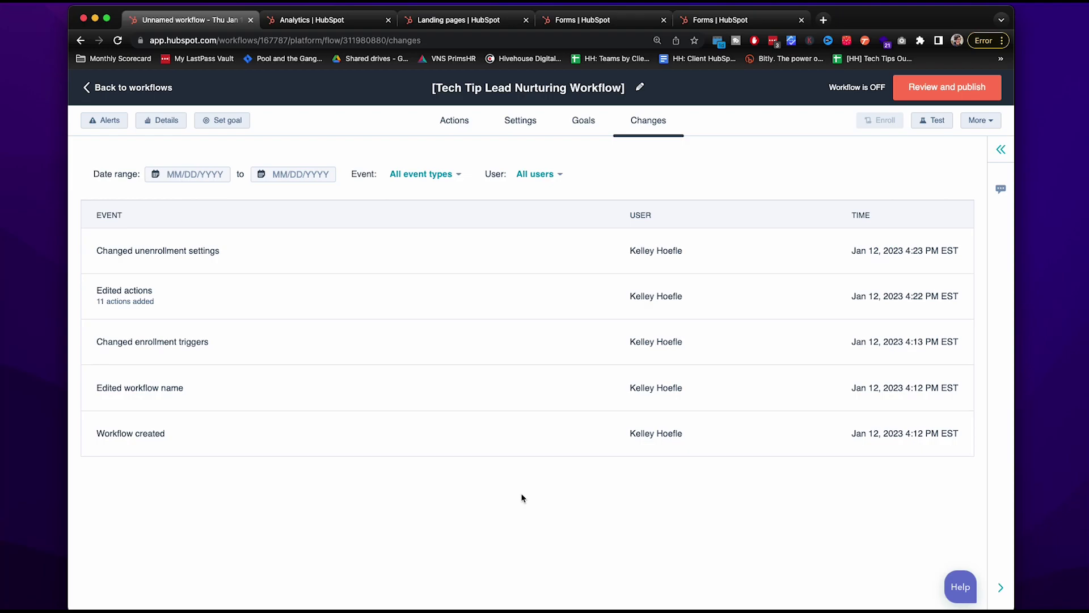
left_click(165, 122)
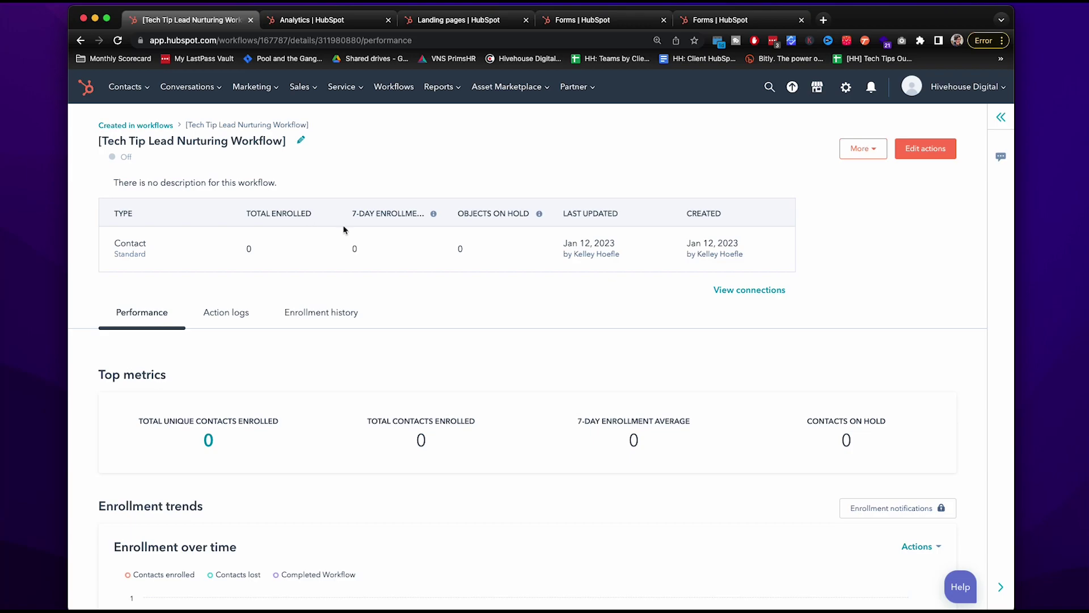
scroll(355, 251, "down", 8)
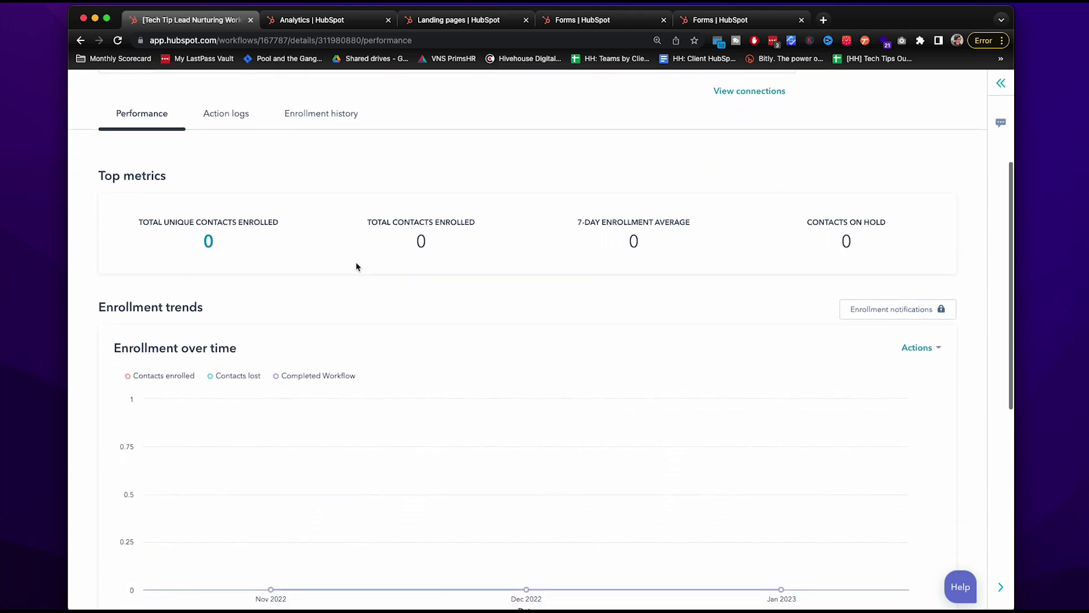
scroll(581, 284, "down", 4)
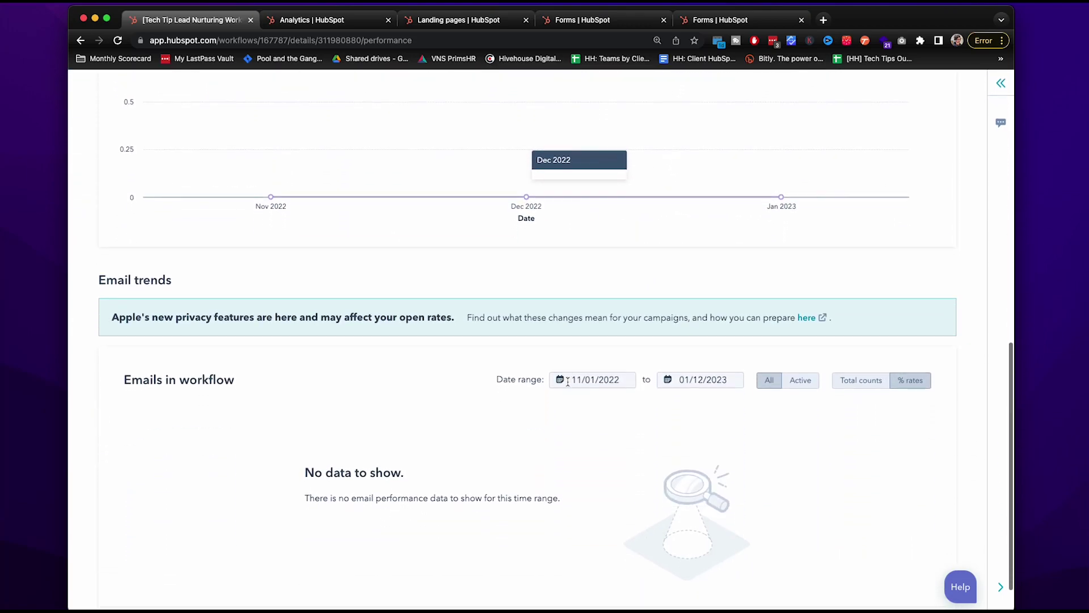
left_click(589, 330)
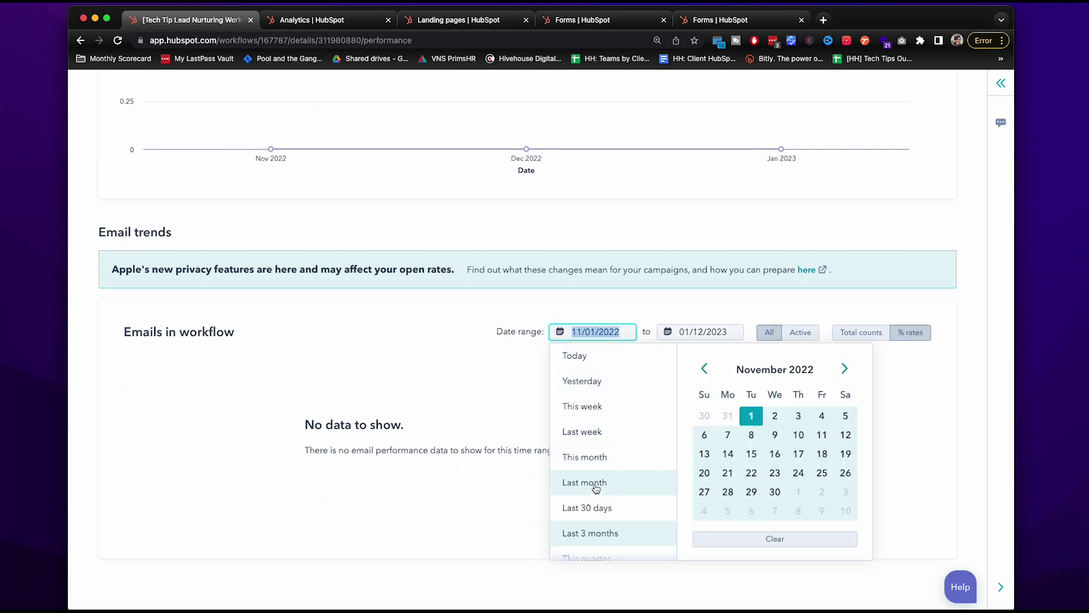
left_click(590, 482)
left_click(602, 365)
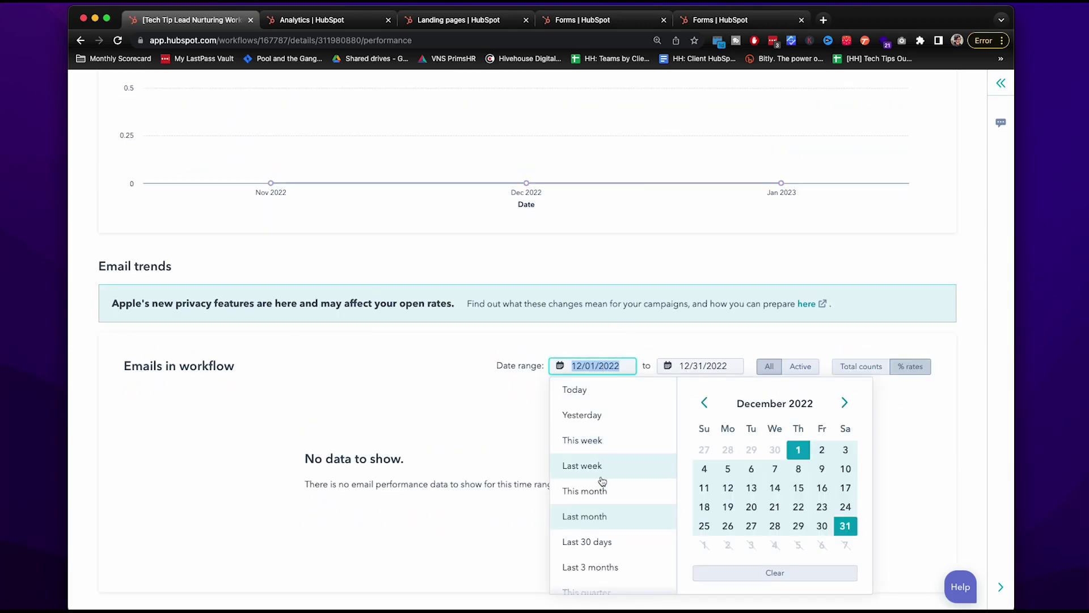
scroll(573, 510, "down", 2)
left_click(571, 530)
scroll(431, 264, "up", 4)
scroll(431, 264, "up", 7)
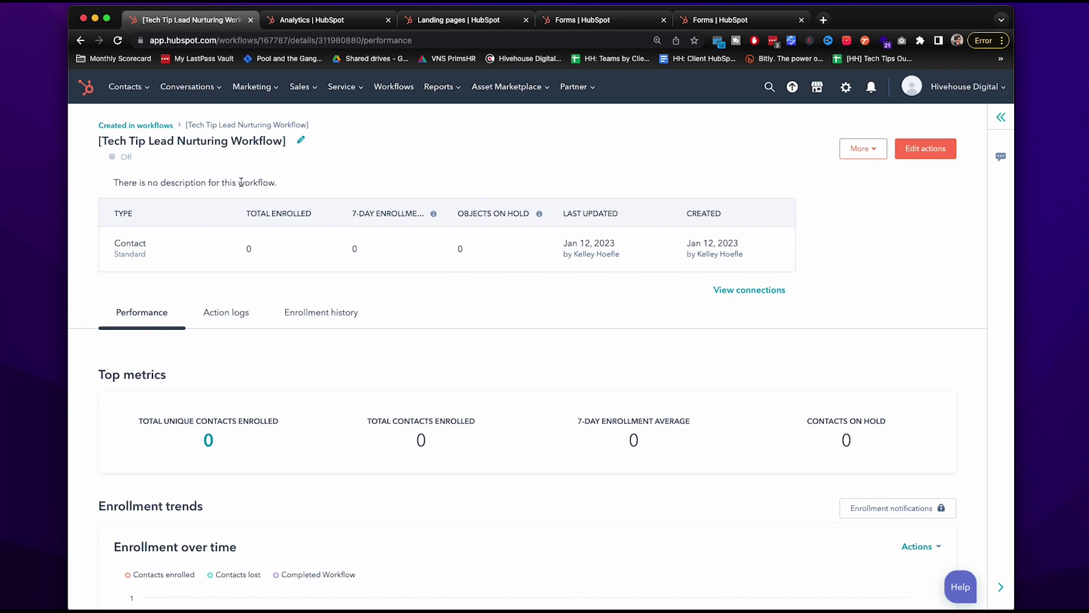
left_click(81, 40)
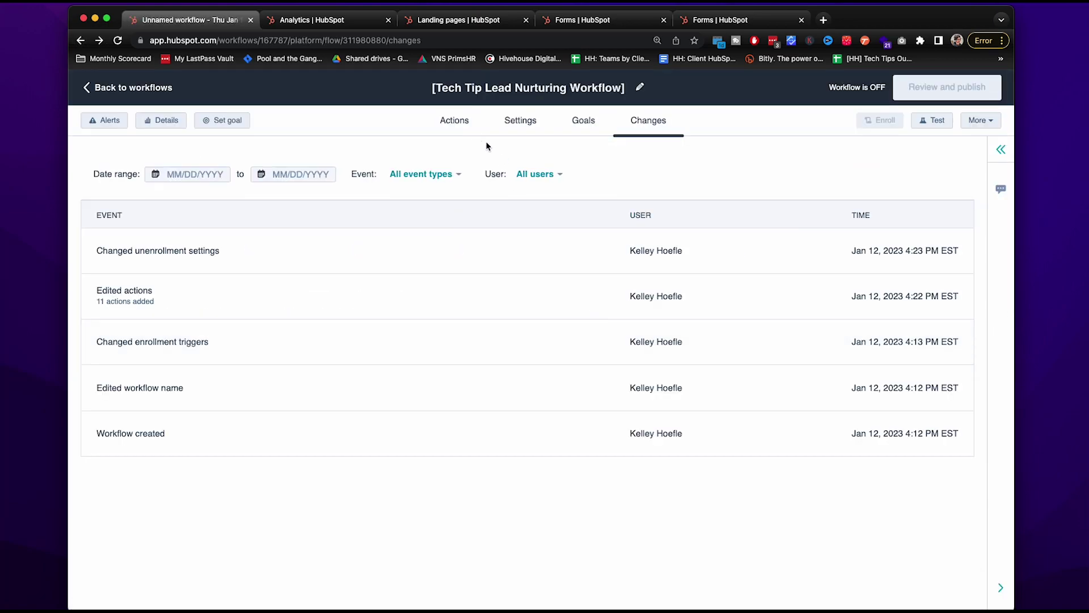